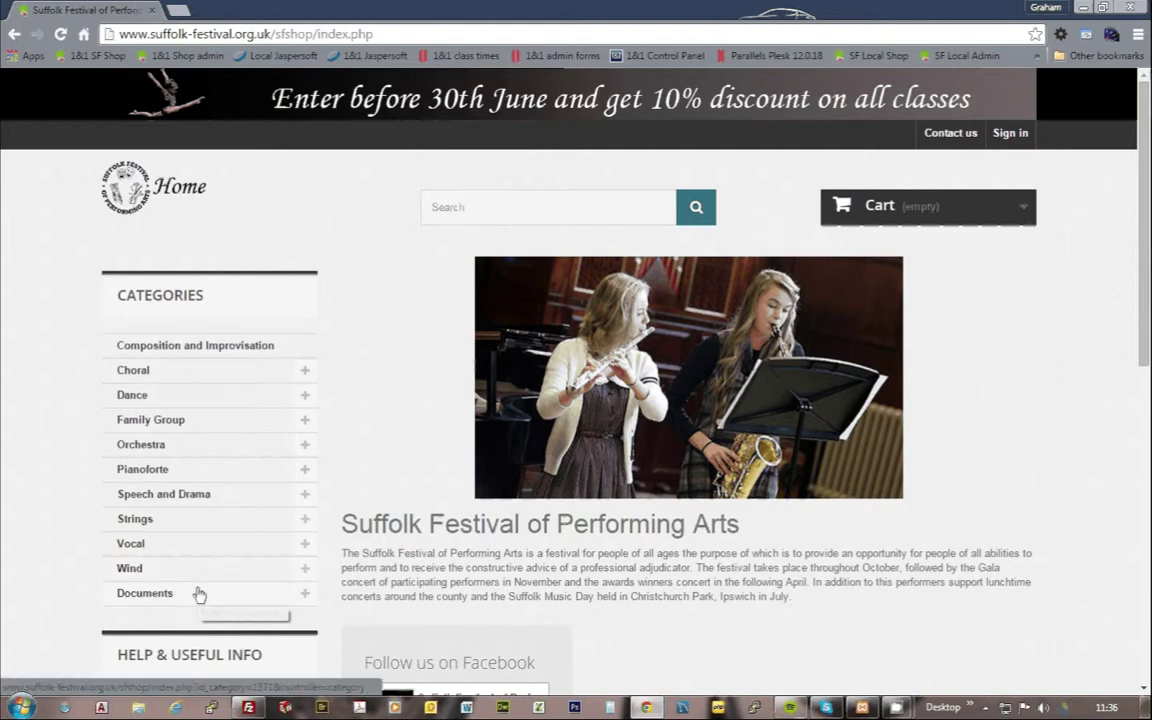
Step: Scroll through the shop's page to find the Choral entry under Categories
scroll(1086, 252, down, 4)
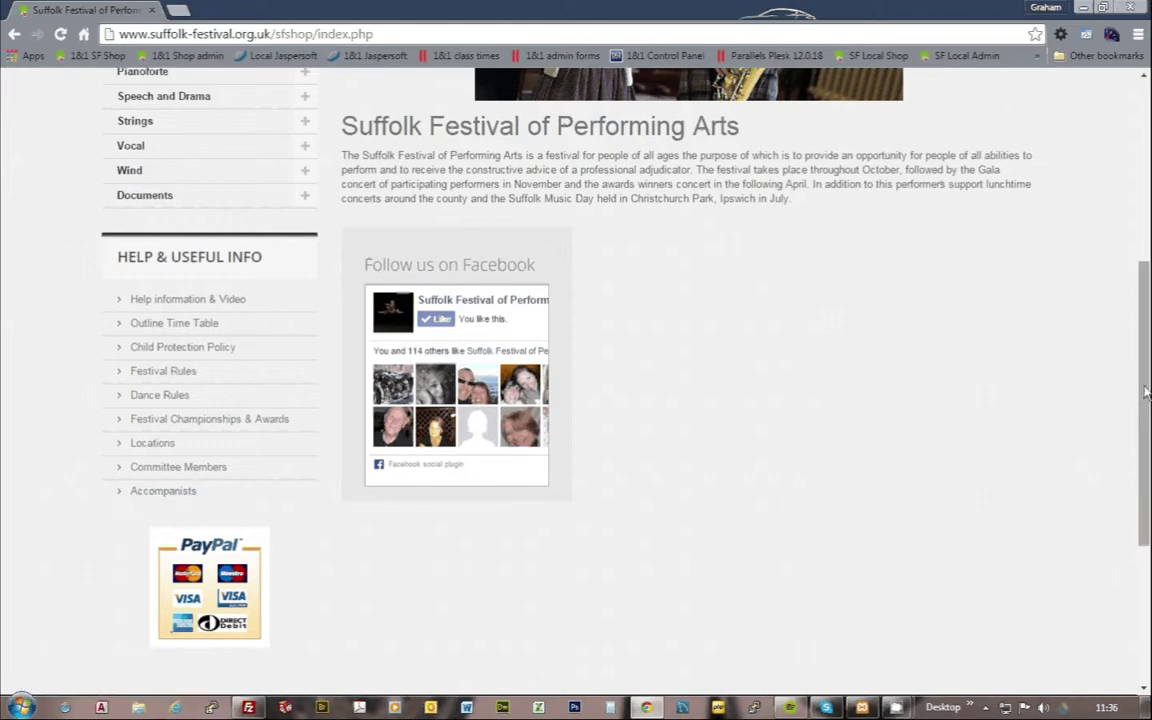
scroll(576, 380, down, 3)
scroll(576, 380, down, 1)
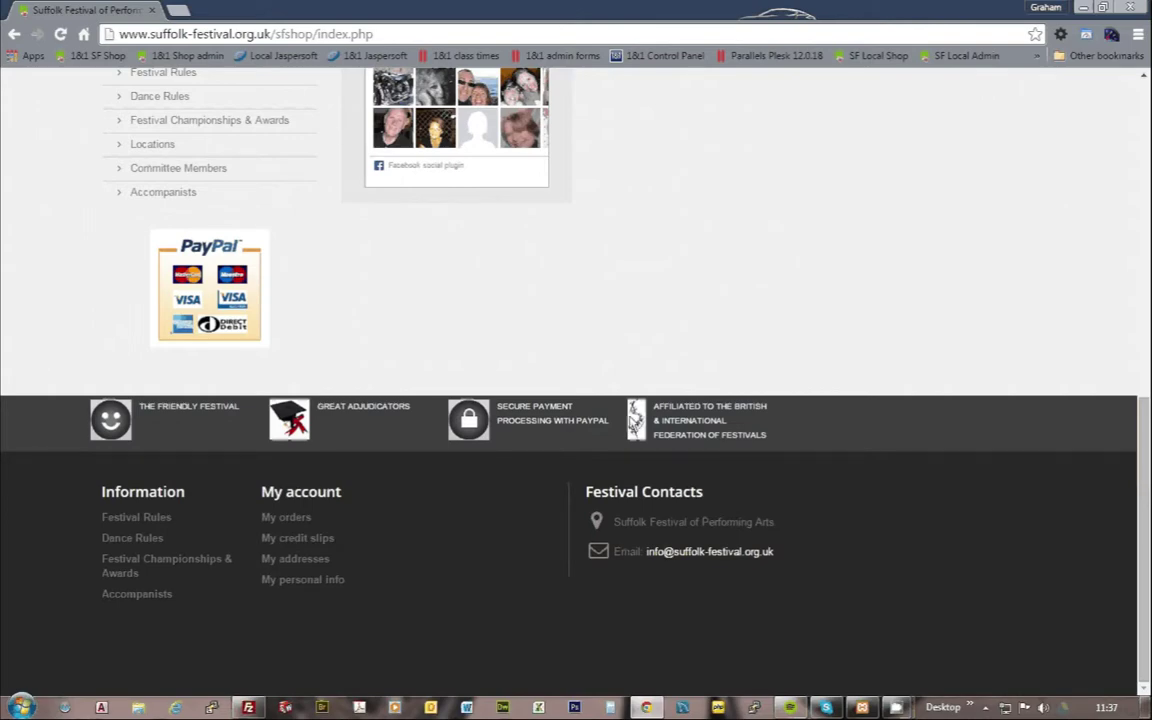
scroll(1138, 558, up, 2)
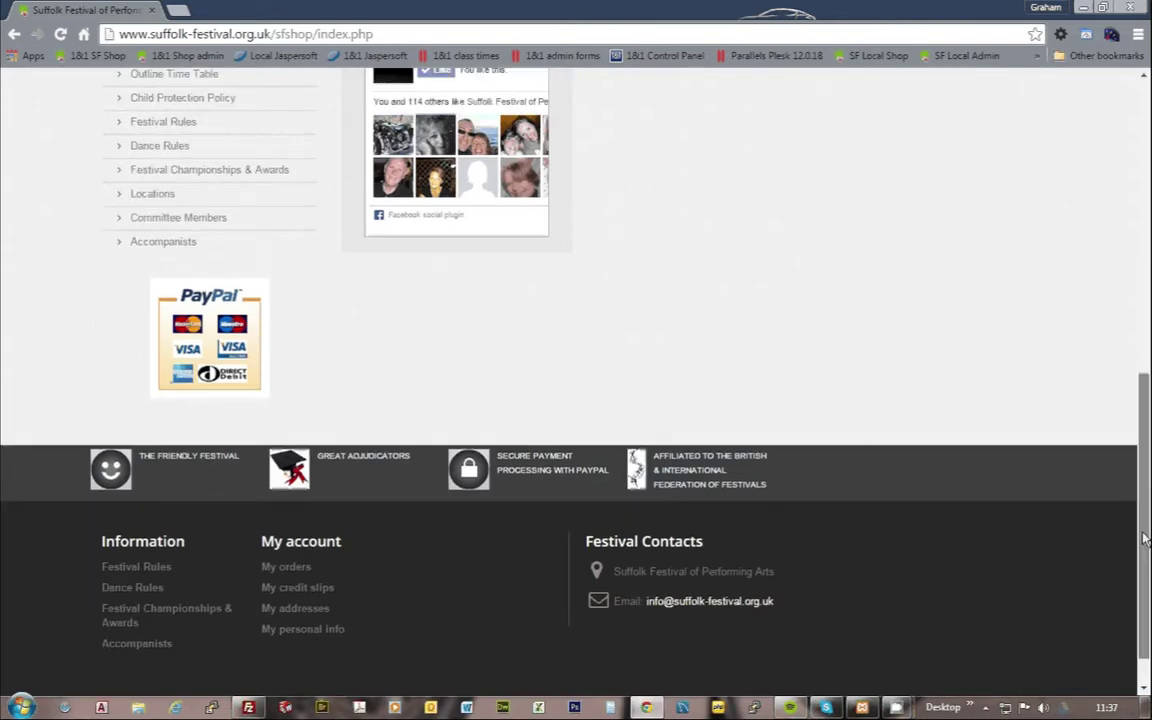
scroll(1144, 570, down, 1)
drag(1146, 575, 1128, 213)
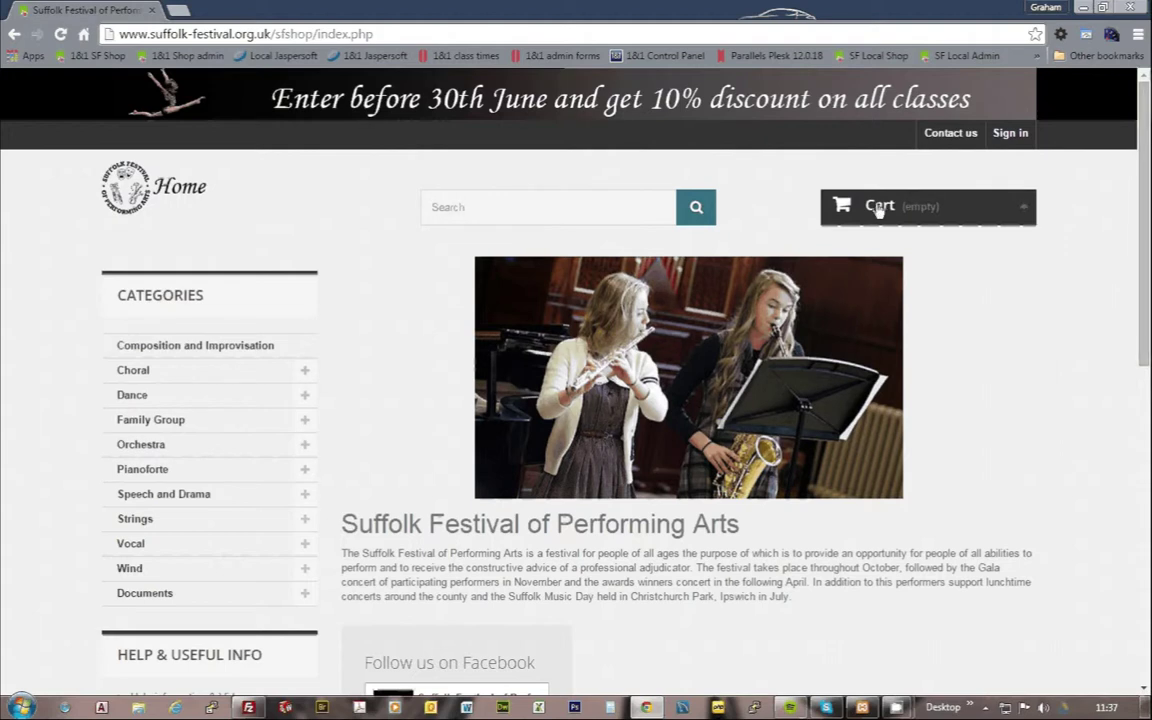
scroll(1136, 240, down, 8)
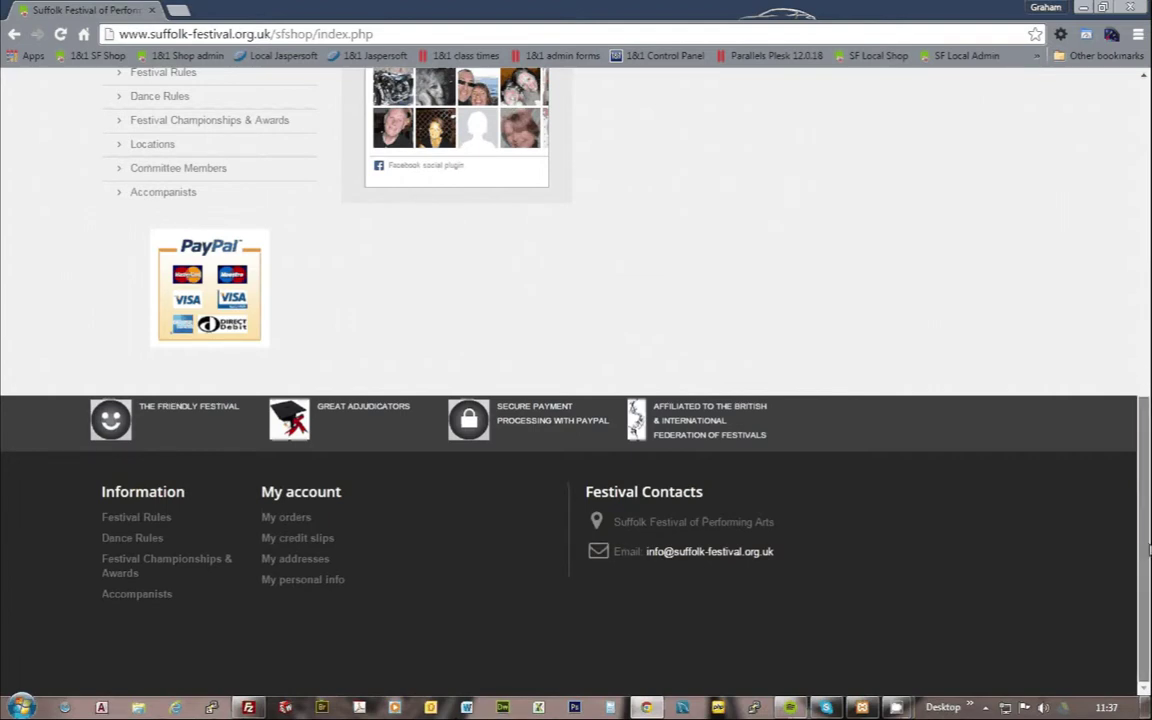
scroll(1148, 548, up, 3)
scroll(1148, 548, up, 4)
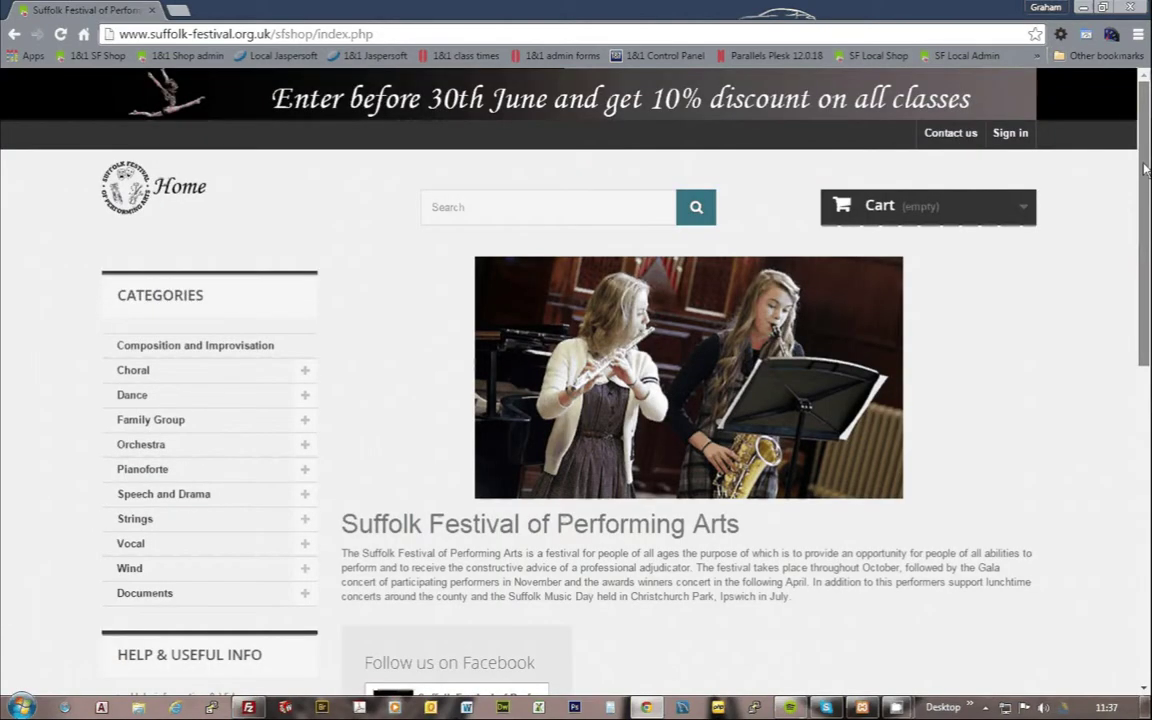
scroll(1144, 230, down, 2)
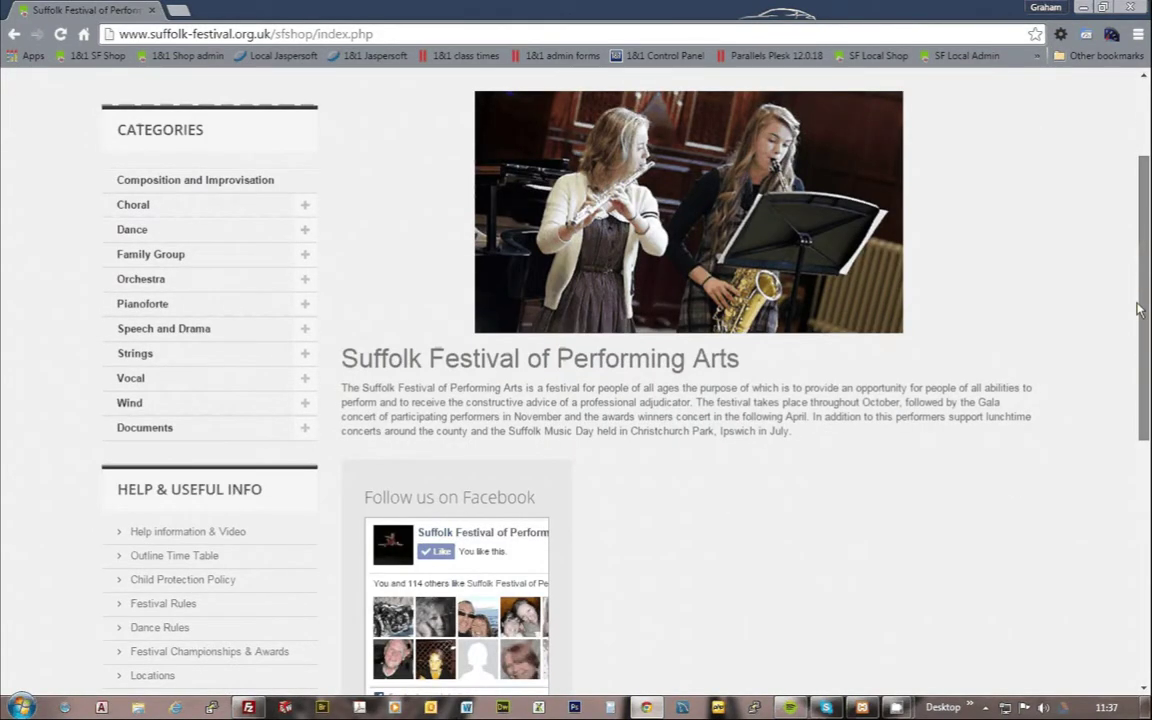
scroll(1137, 310, up, 2)
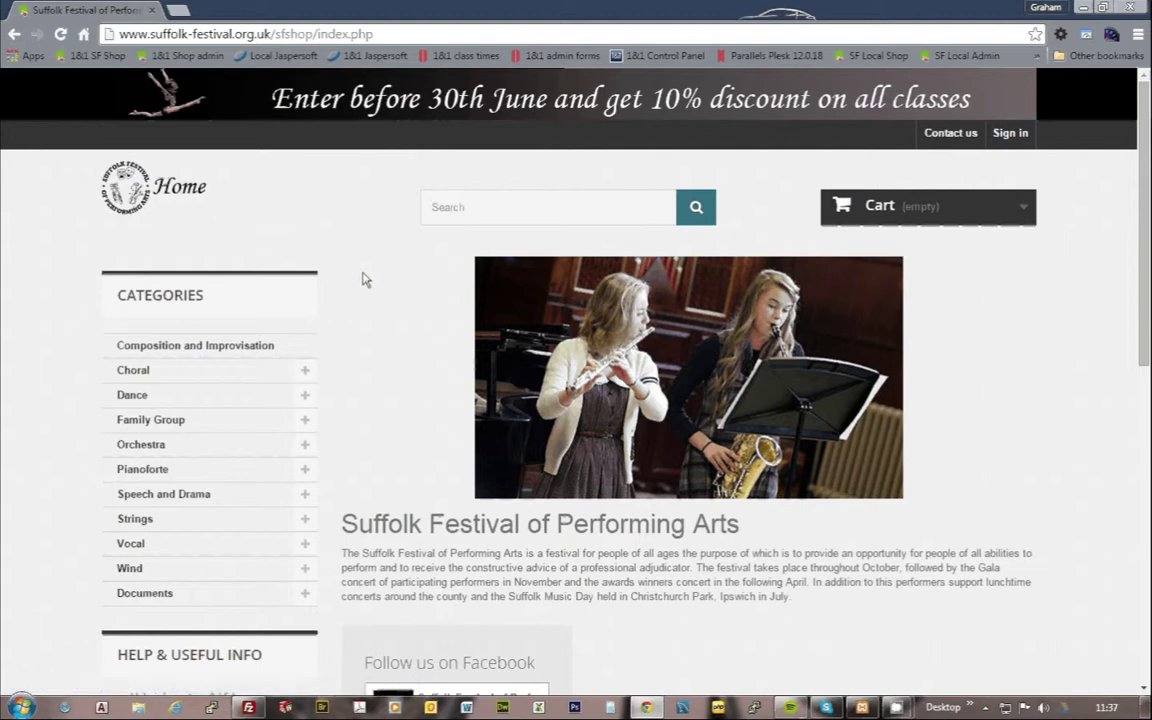
Step: Expand Choral and open Choirs Junior, listing classes CH 123–129 at £13.50
click(305, 375)
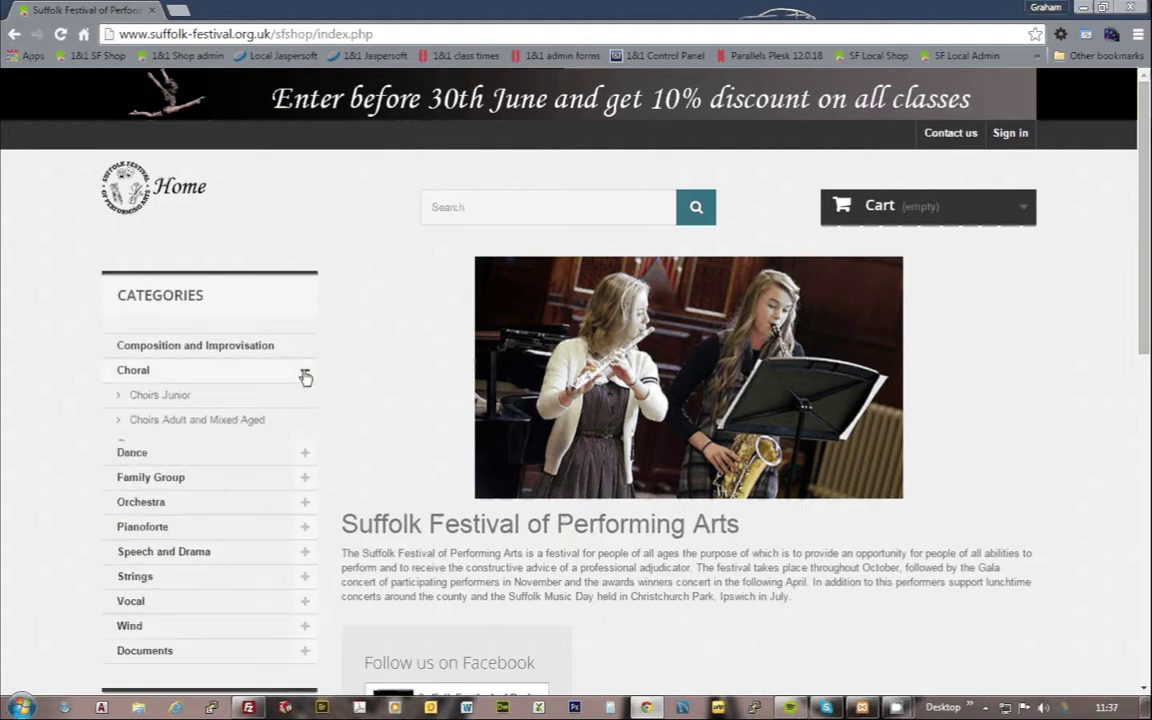
click(167, 400)
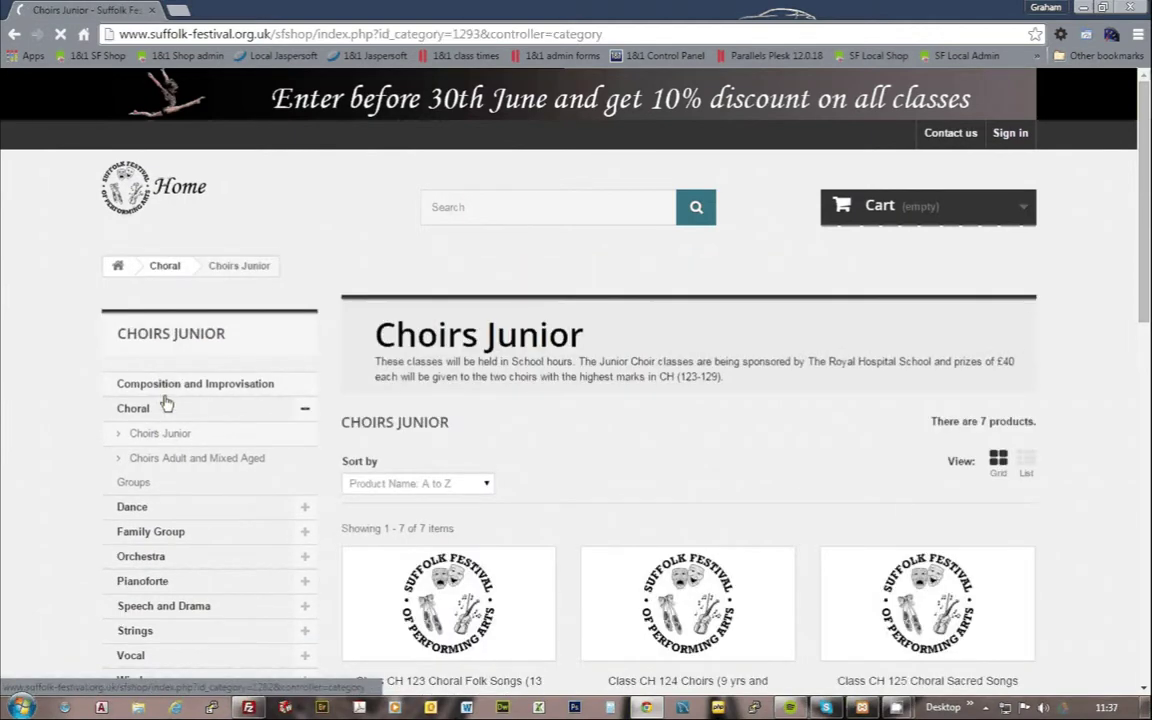
scroll(900, 509, down, 3)
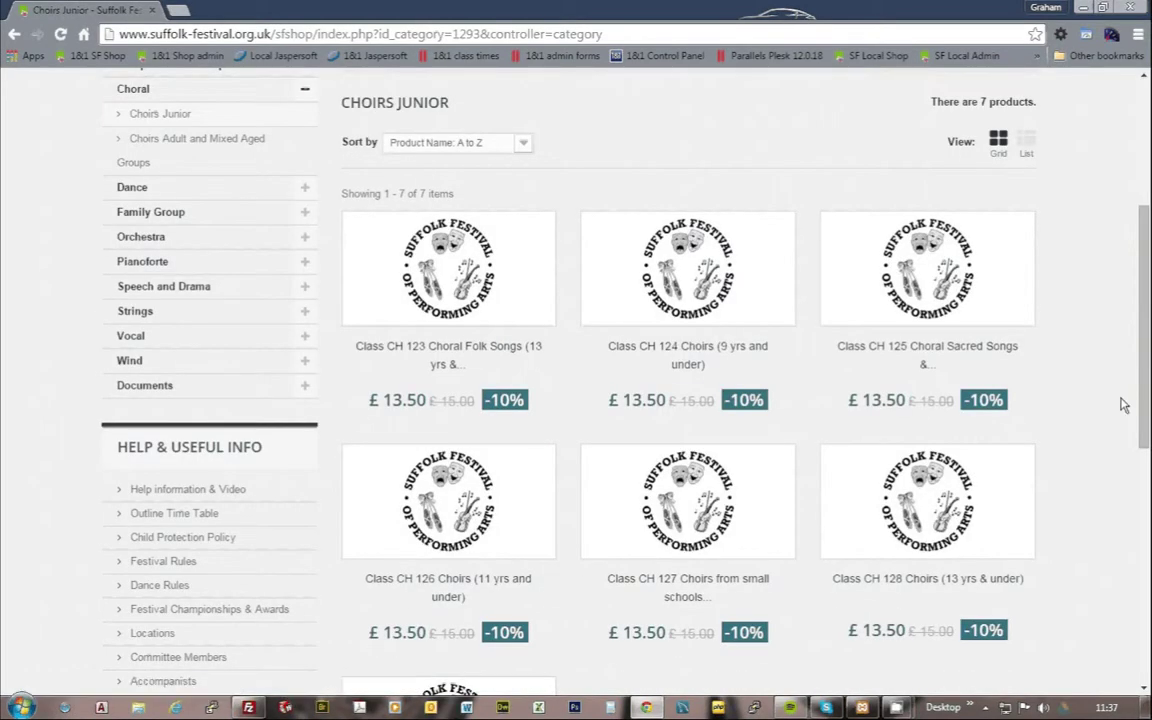
drag(1148, 377, 1146, 250)
Step: Search 'piano solo' and run the search for the Class PN 33 Piano Solo Recital suggestion
click(482, 208)
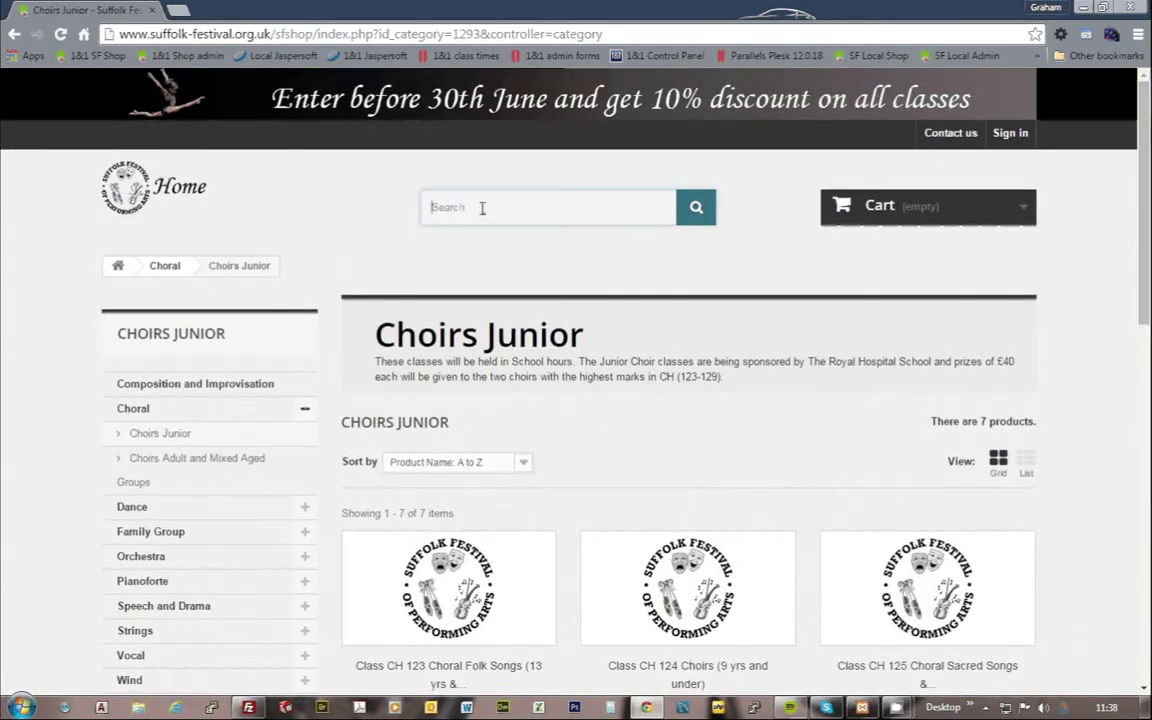
text(piano solo)
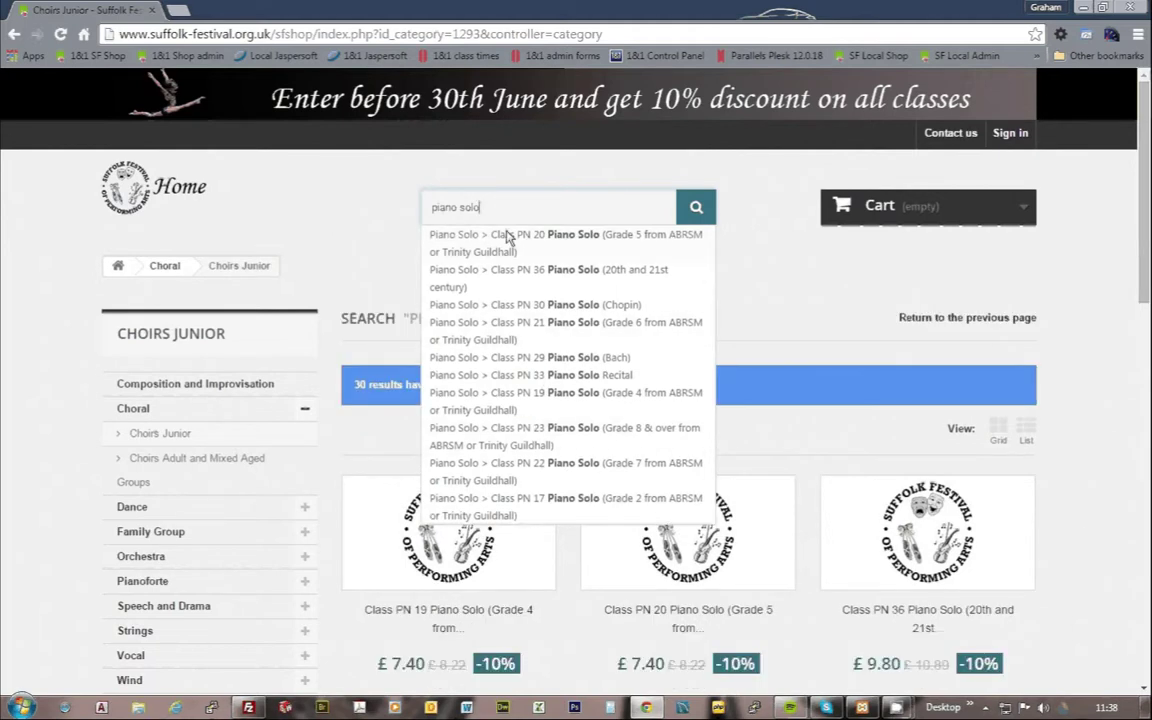
click(563, 376)
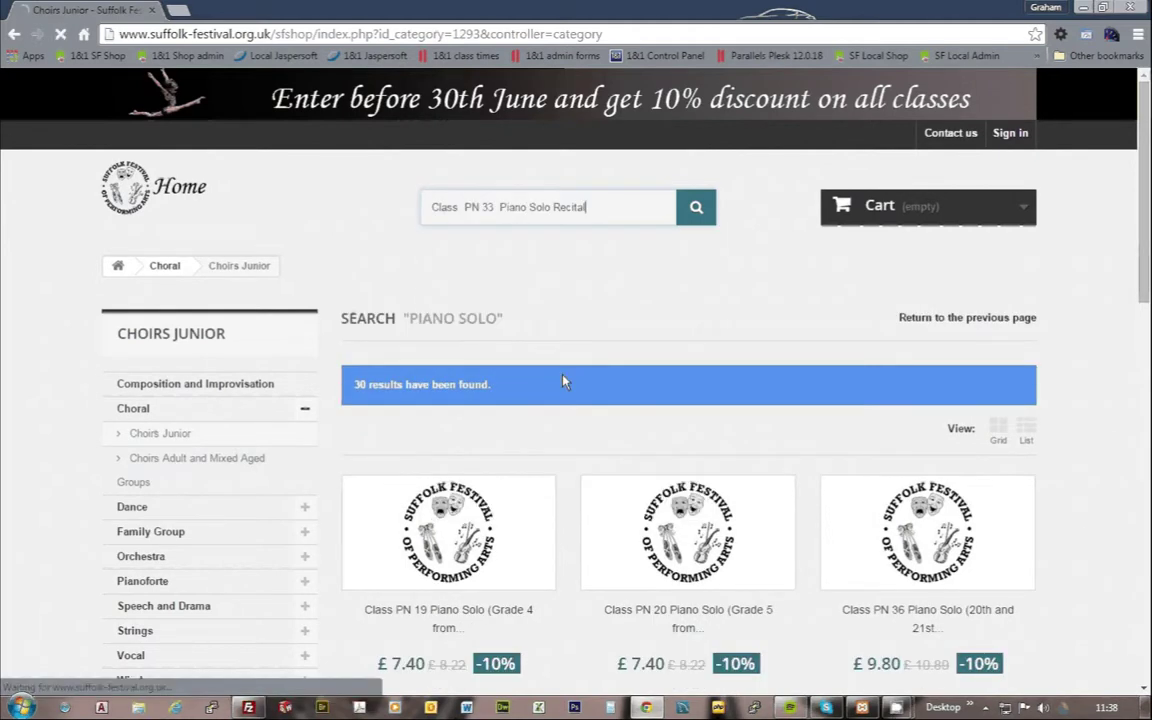
click(696, 208)
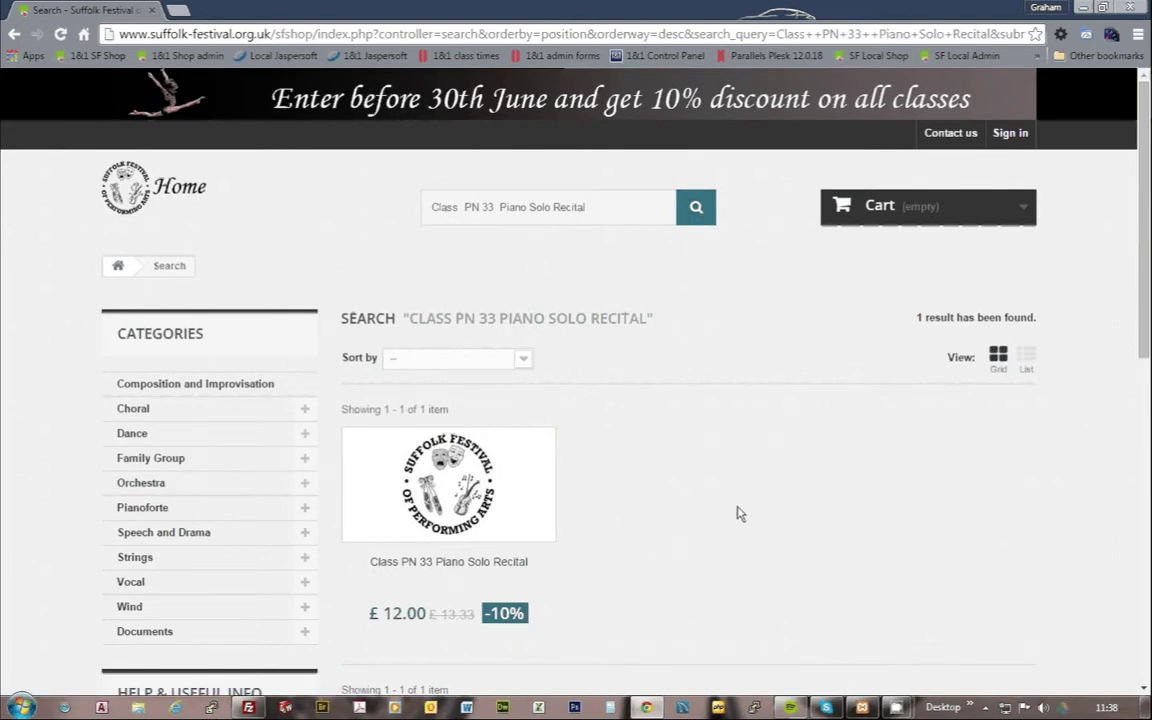
scroll(740, 510, down, 2)
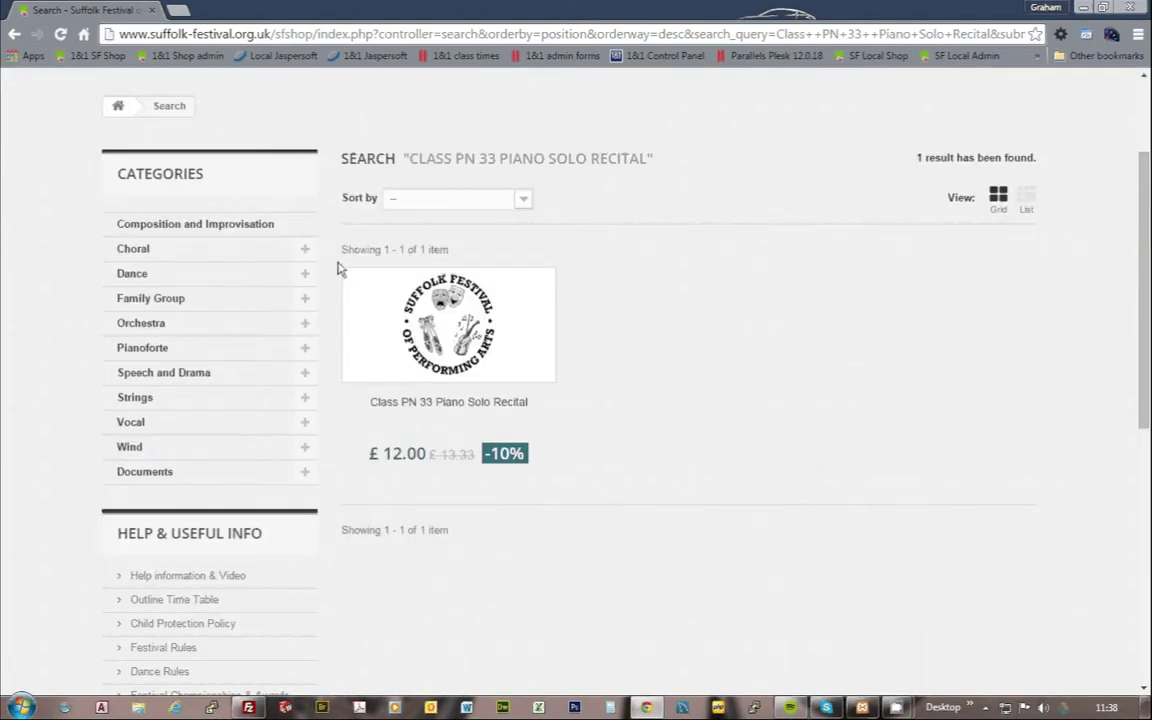
mouse_move(460, 395)
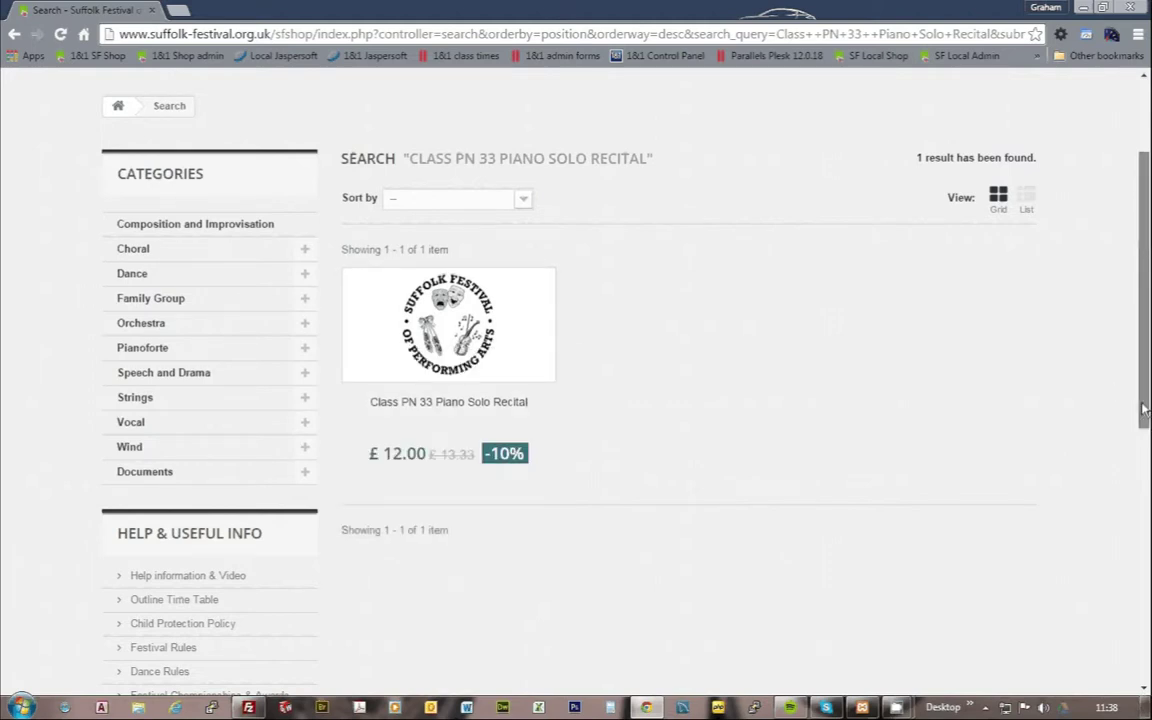
scroll(1145, 360, up, 1)
scroll(1145, 360, up, 1)
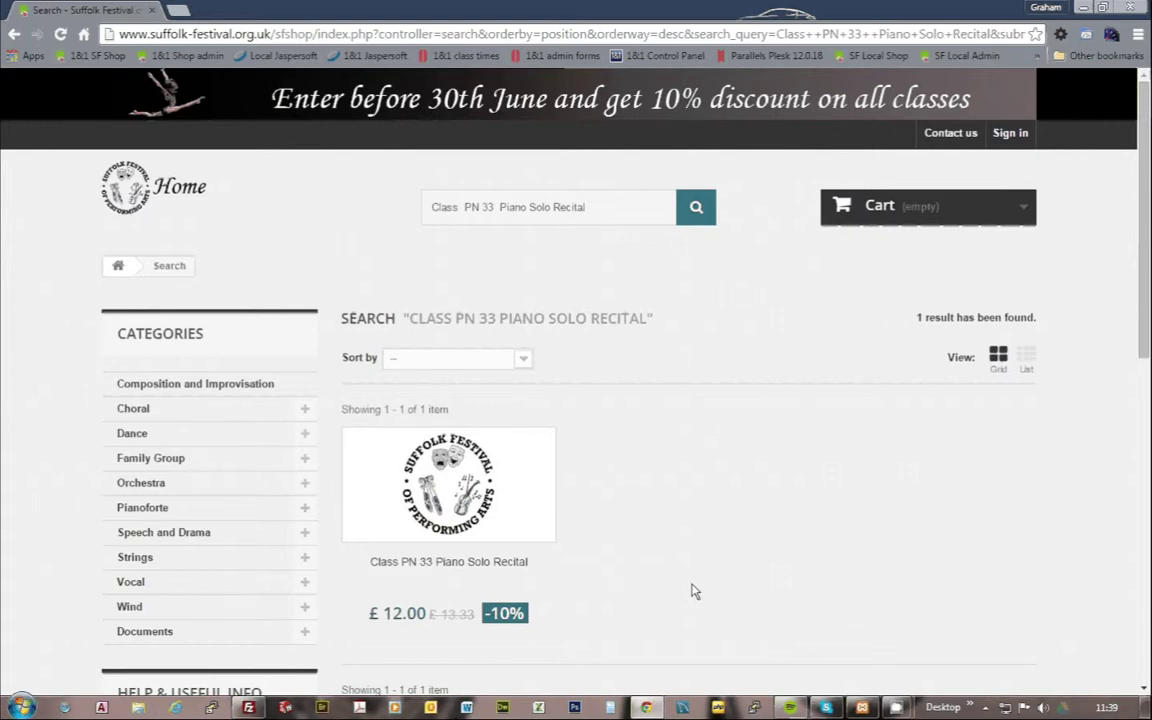
mouse_move(519, 570)
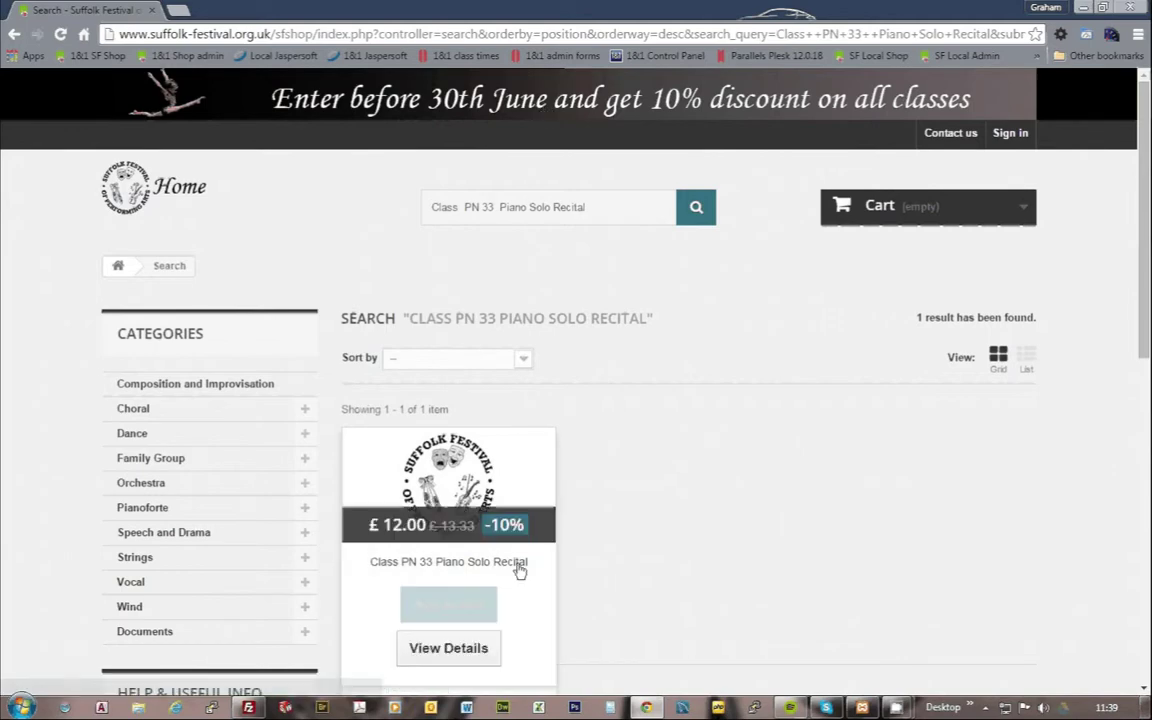
scroll(797, 573, down, 2)
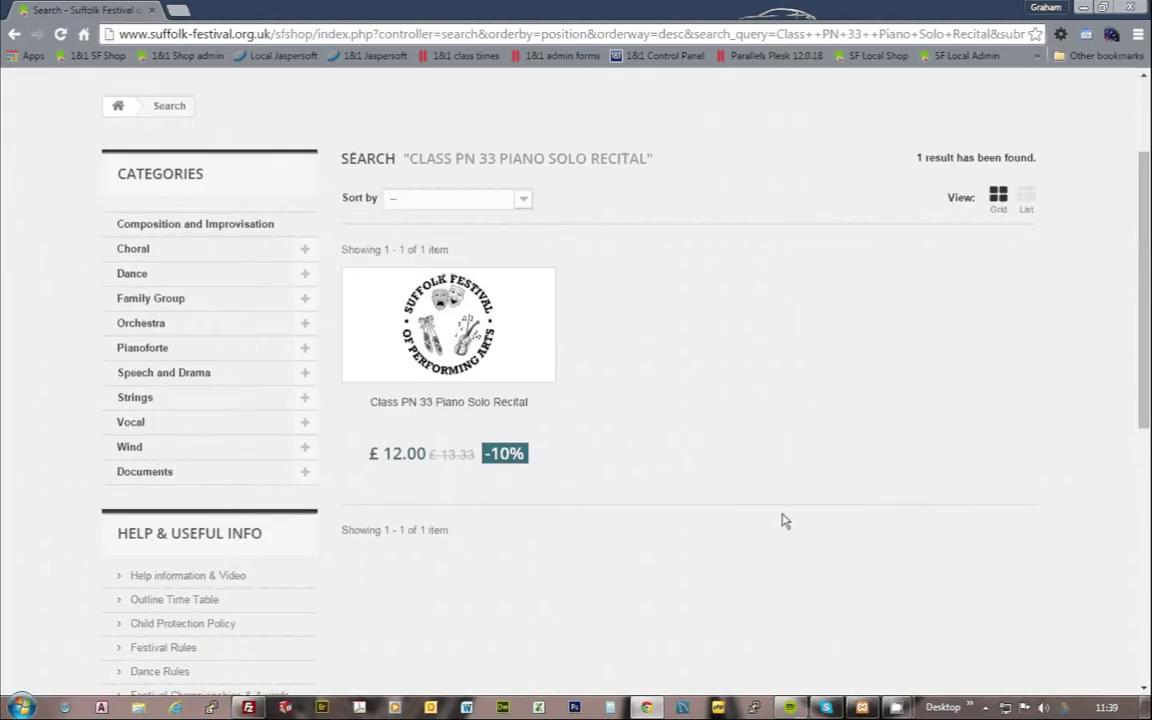
mouse_move(455, 440)
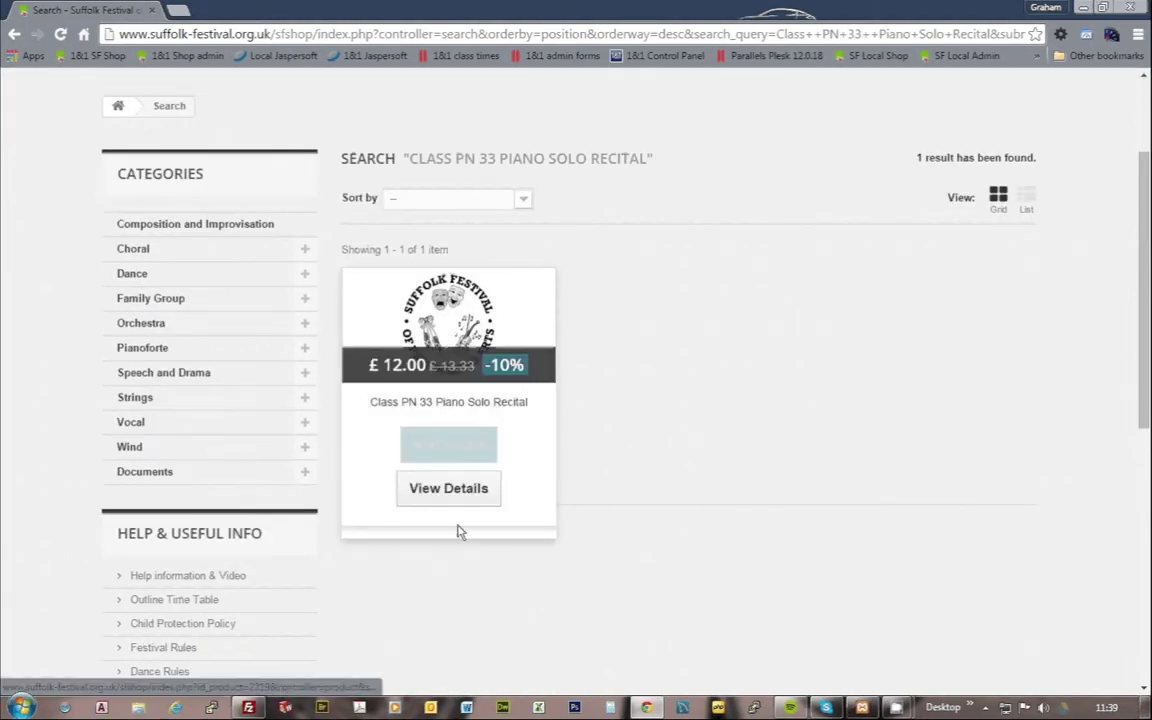
click(463, 492)
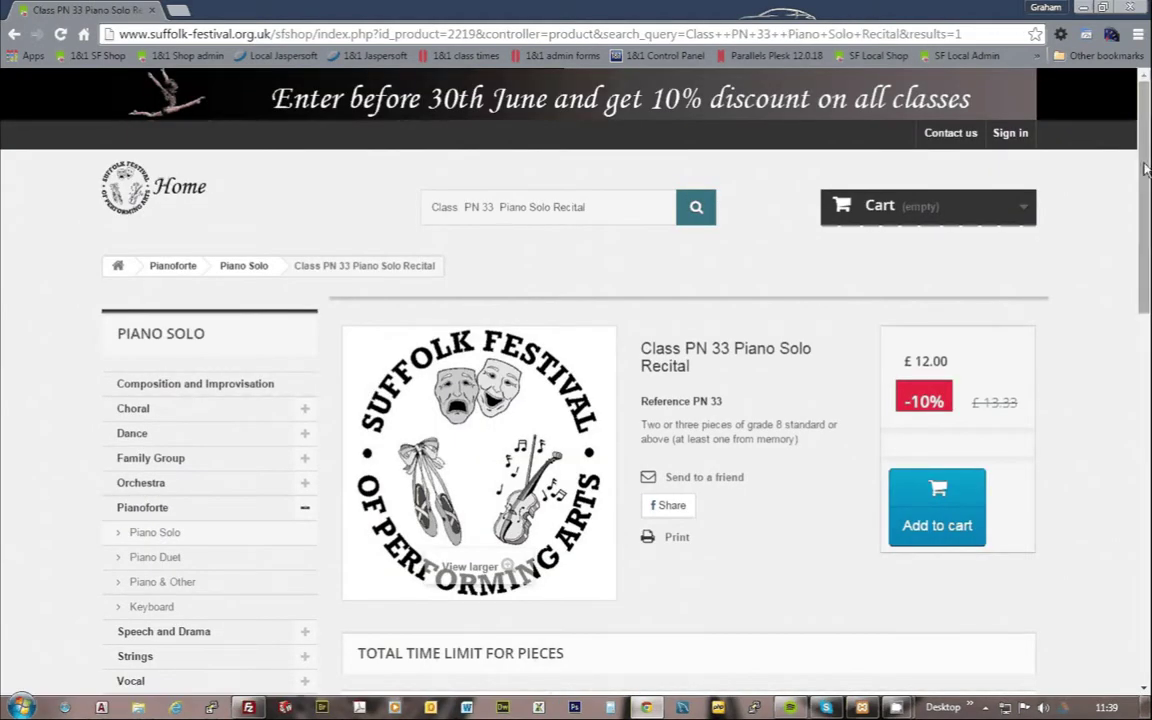
drag(1146, 170, 1146, 268)
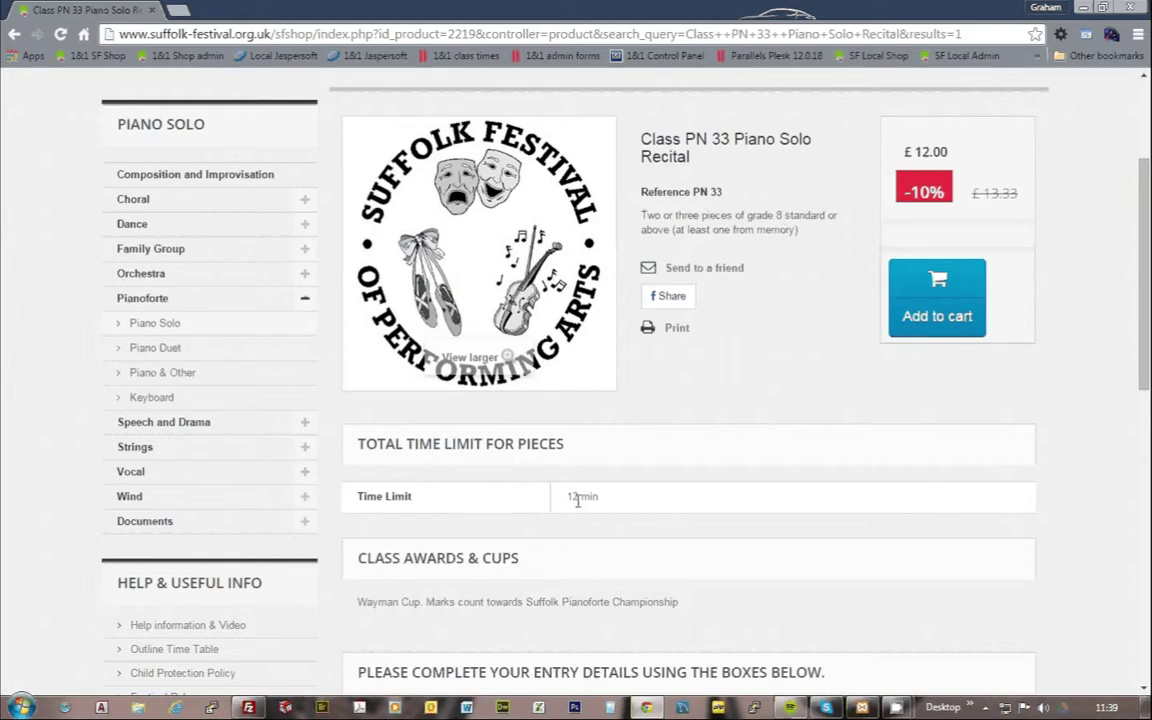
scroll(1148, 368, down, 3)
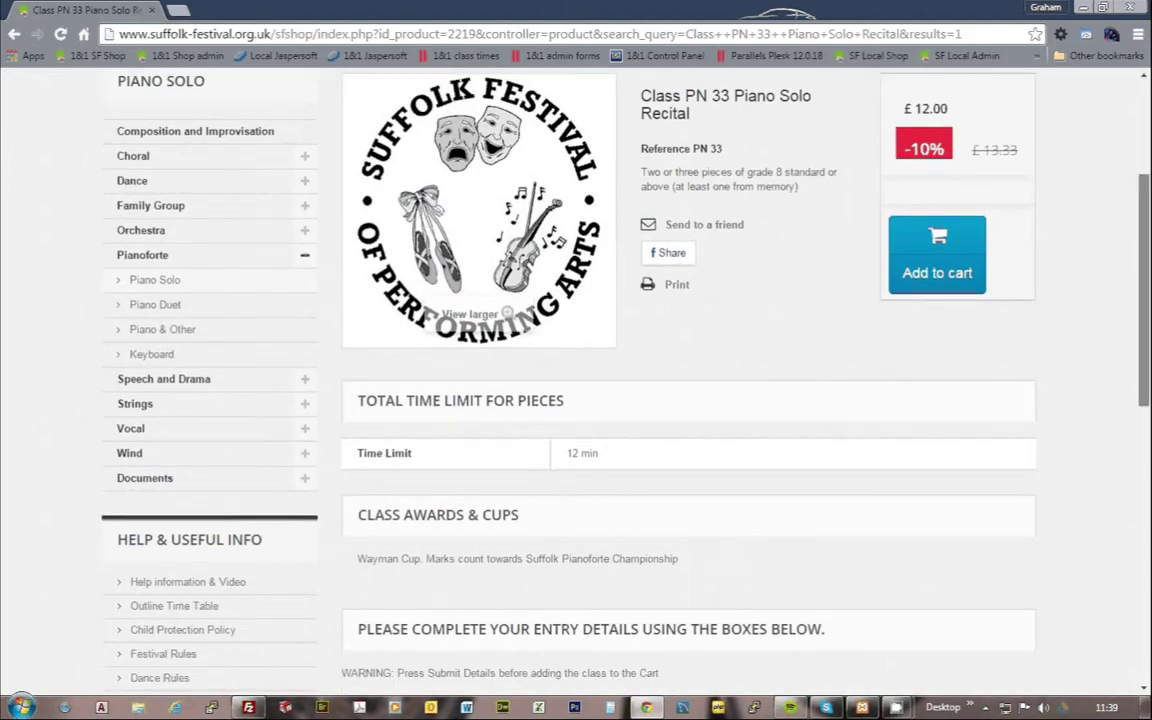
scroll(538, 334, down, 1)
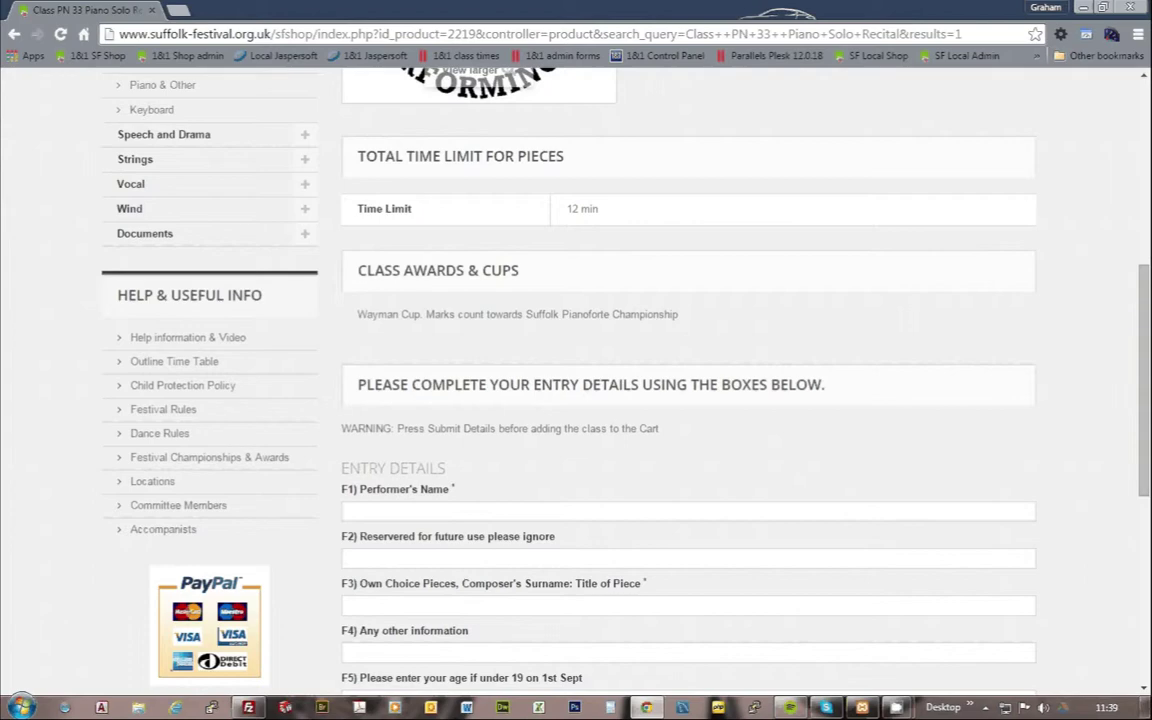
drag(1147, 378, 1149, 441)
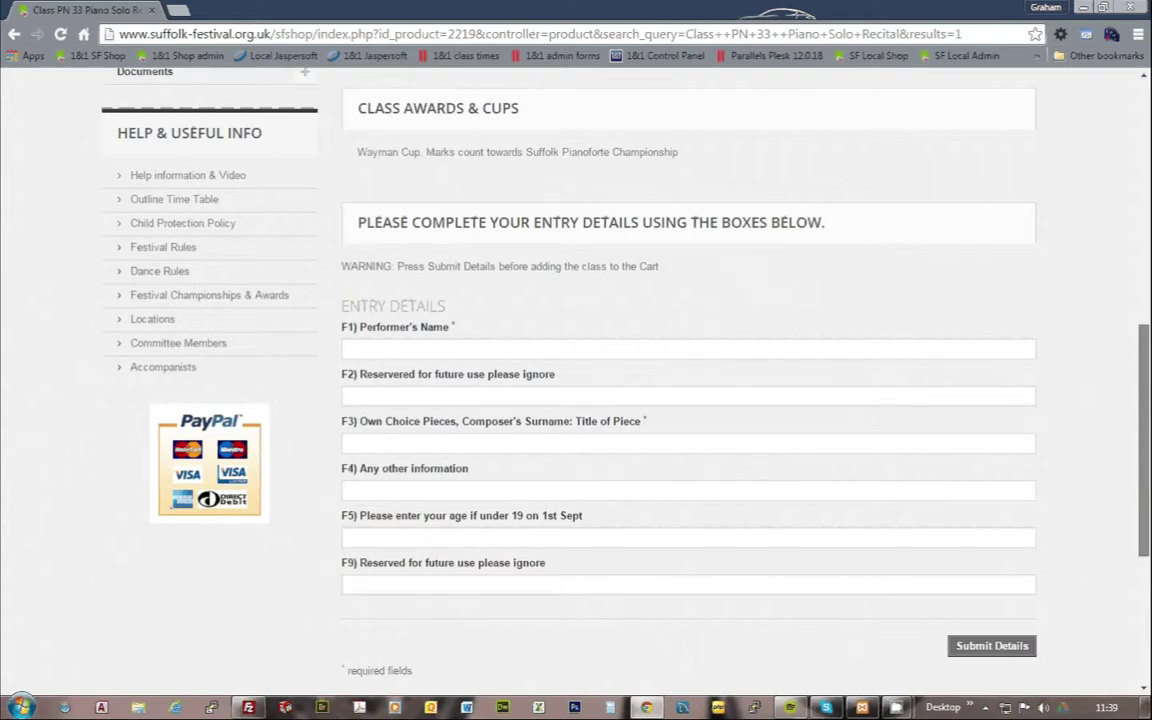
drag(1146, 521, 1140, 558)
Step: Enter the performer's name and replace 'Bach' with 'My own piece' as the own-choice piece
click(403, 280)
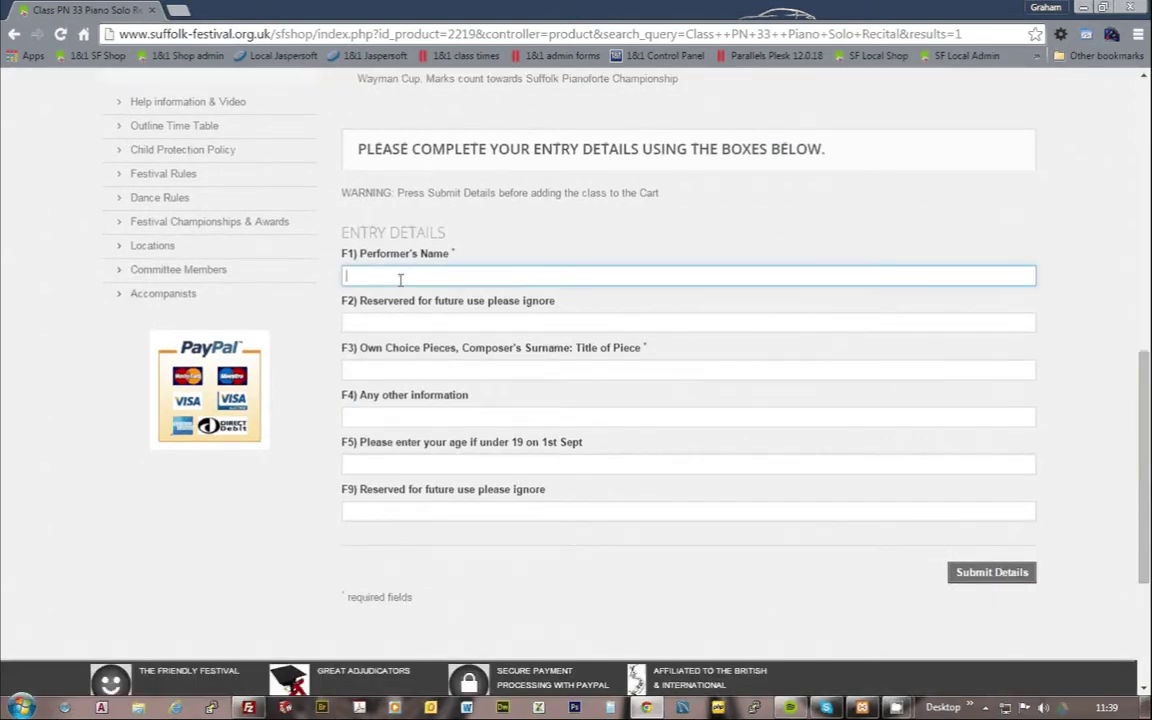
click(410, 372)
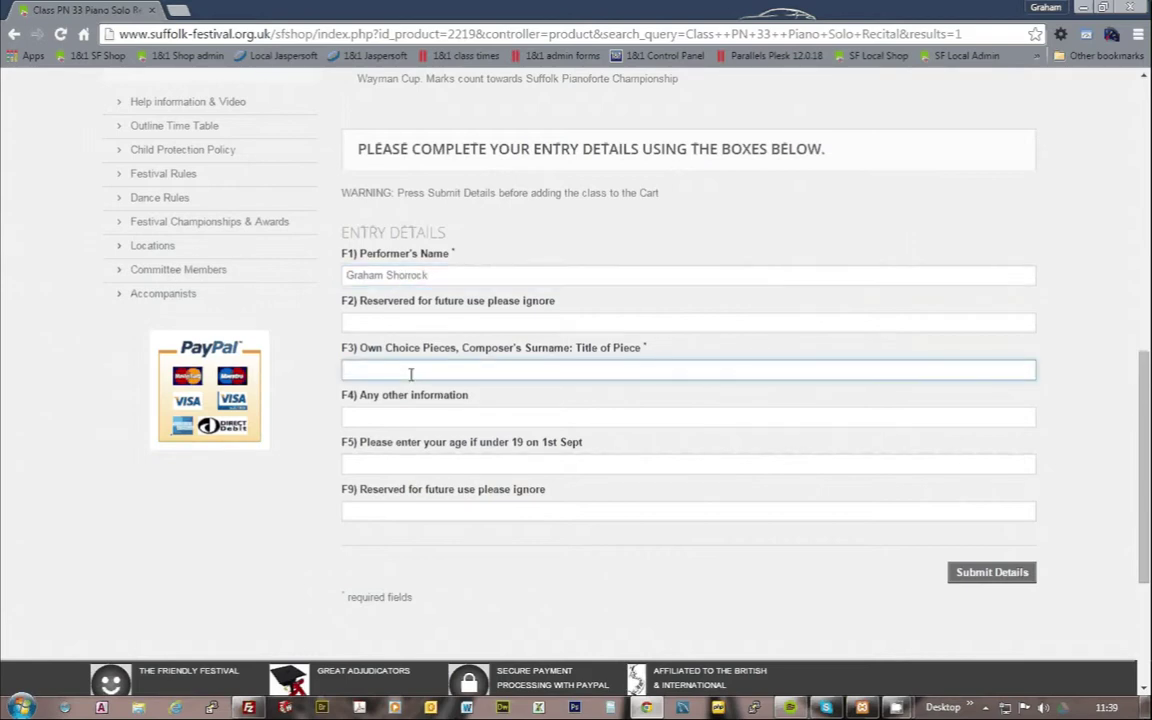
text(Bach)
key(BackSpace)
key(BackSpace)
key(BackSpace)
key(BackSpace)
text(My own piece)
Step: Move on to the F5 age field of the PN 33 entry form
scroll(1000, 400, up, 2)
scroll(1000, 400, up, 6)
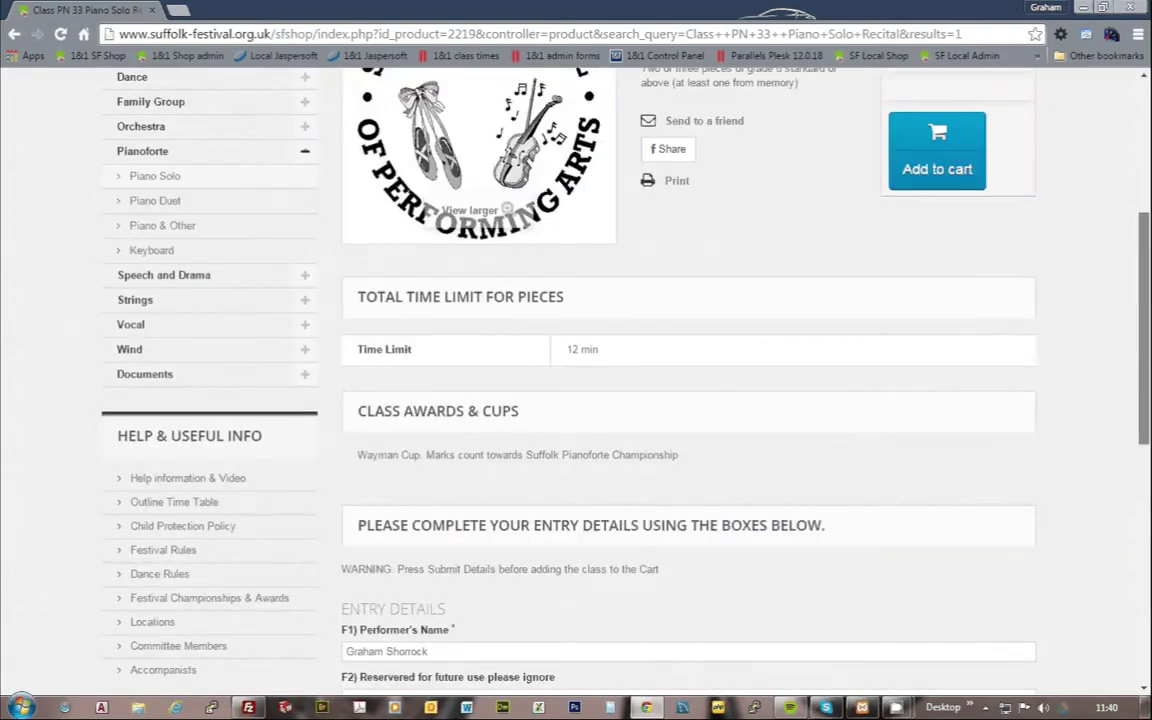
scroll(421, 424, down, 5)
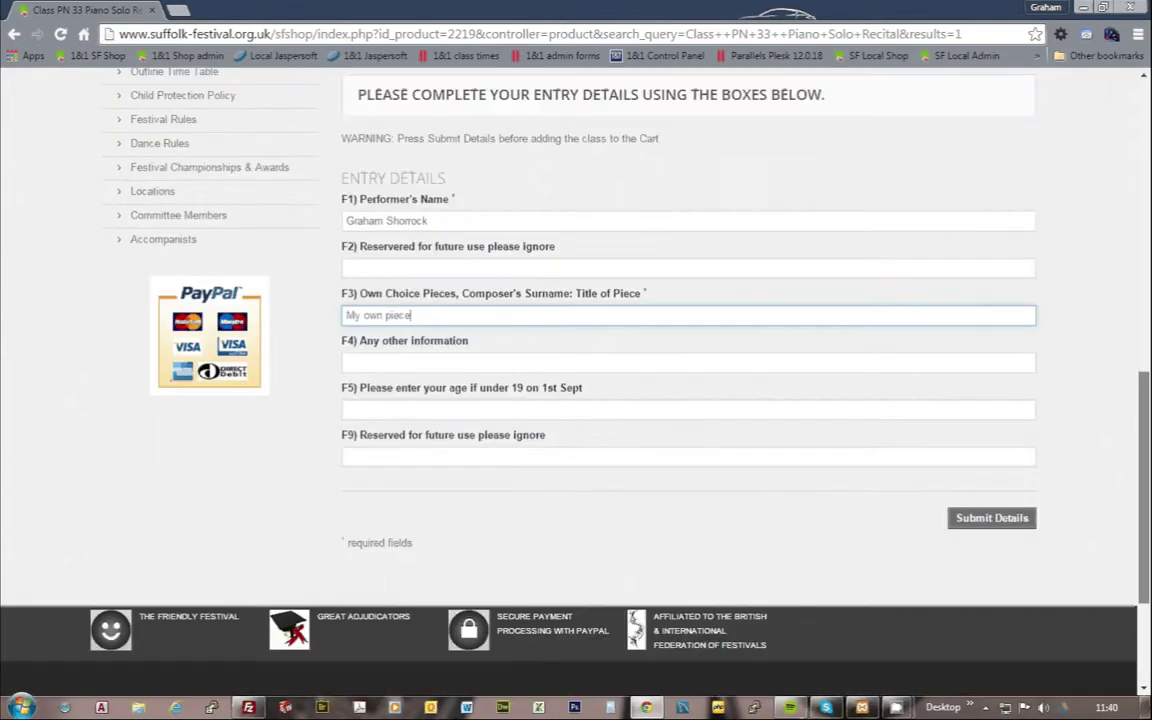
scroll(421, 424, up, 1)
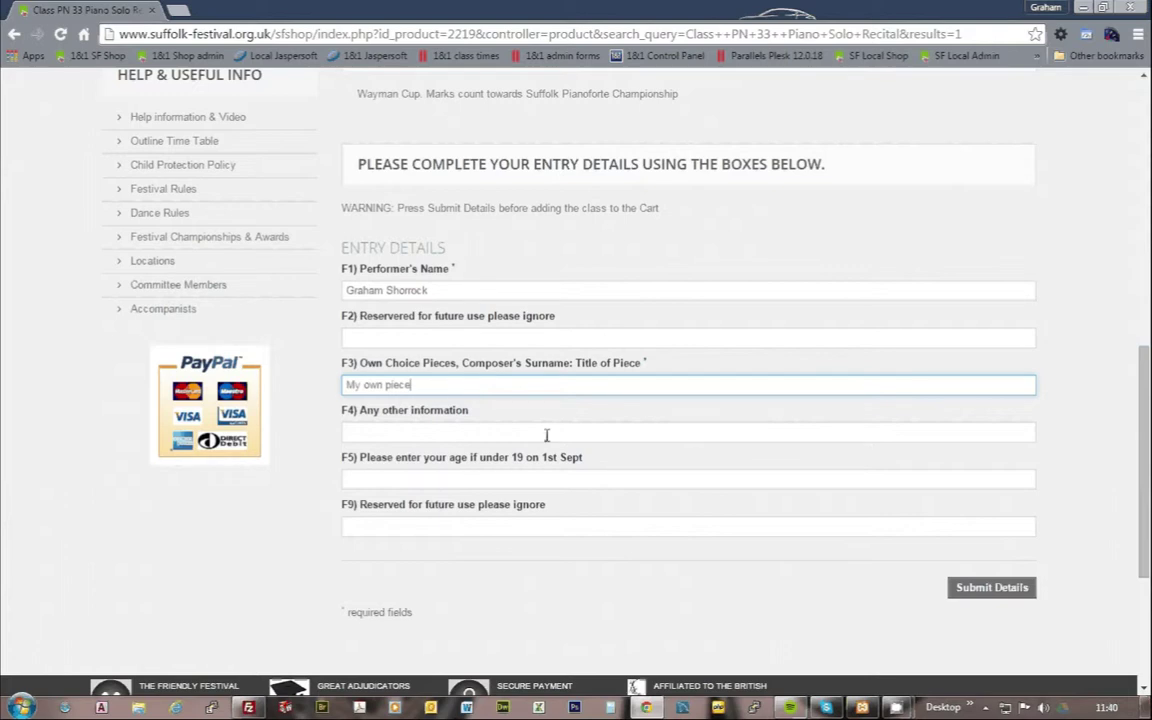
click(406, 482)
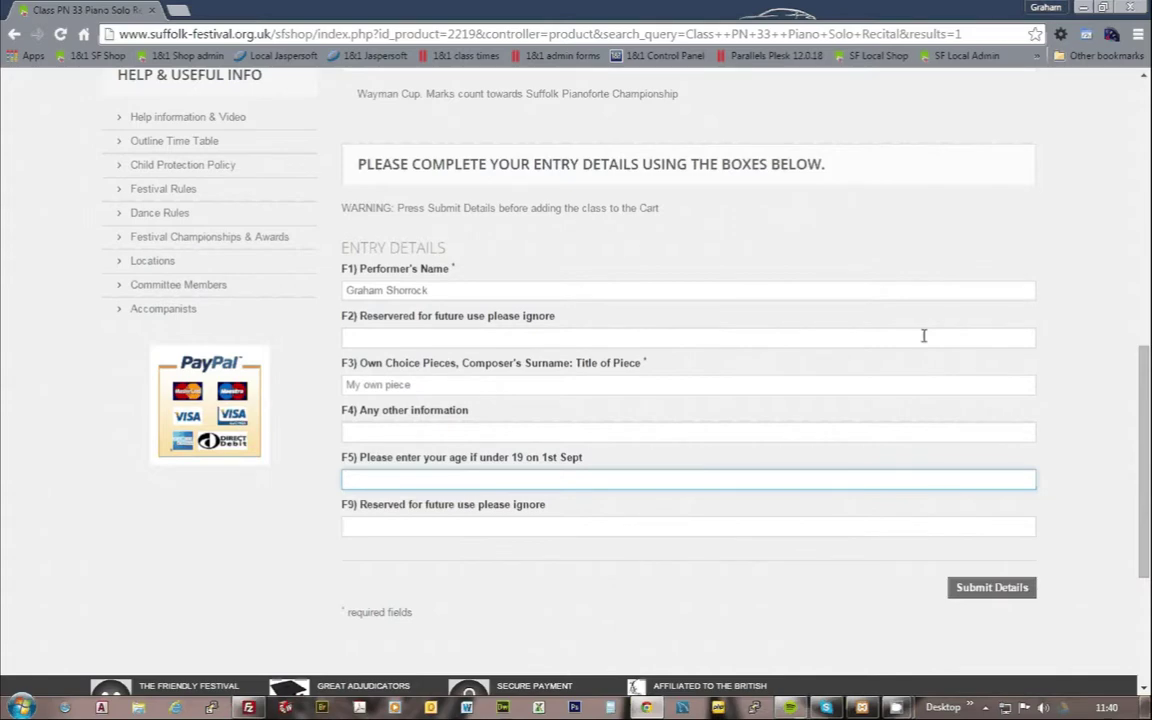
scroll(930, 333, up, 3)
scroll(945, 326, up, 2)
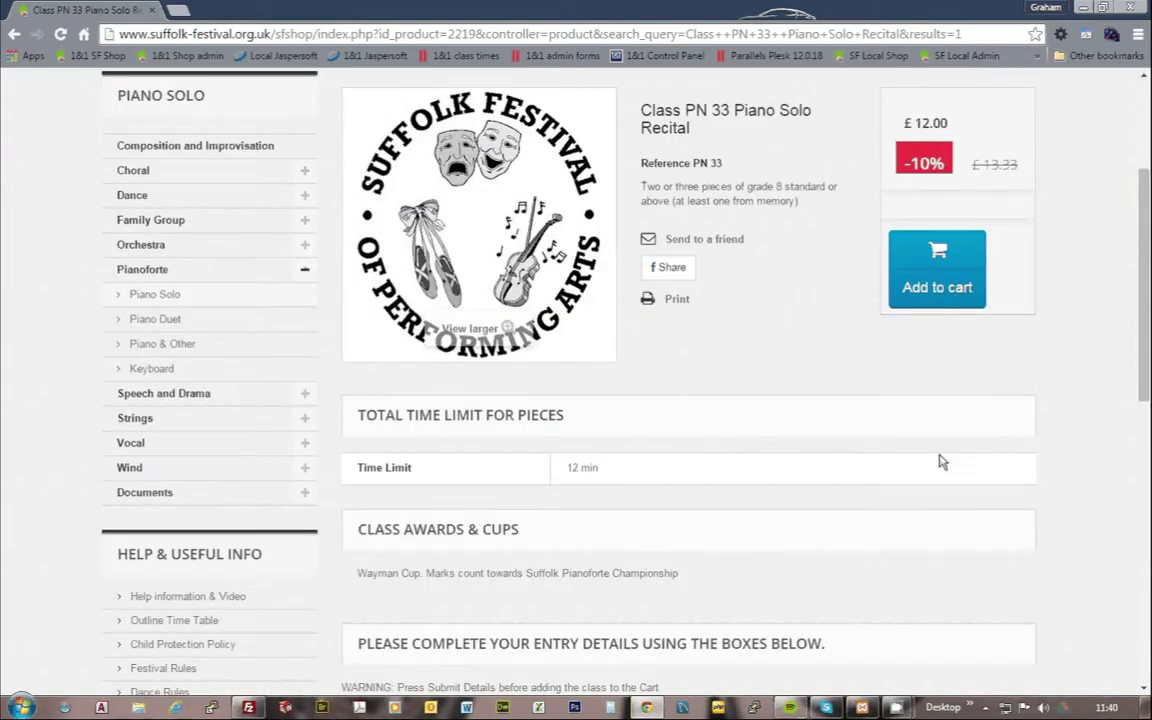
scroll(941, 463, down, 6)
Step: Submit the PN 33 entry details and add the £12.00 class entry to the cart
click(1007, 430)
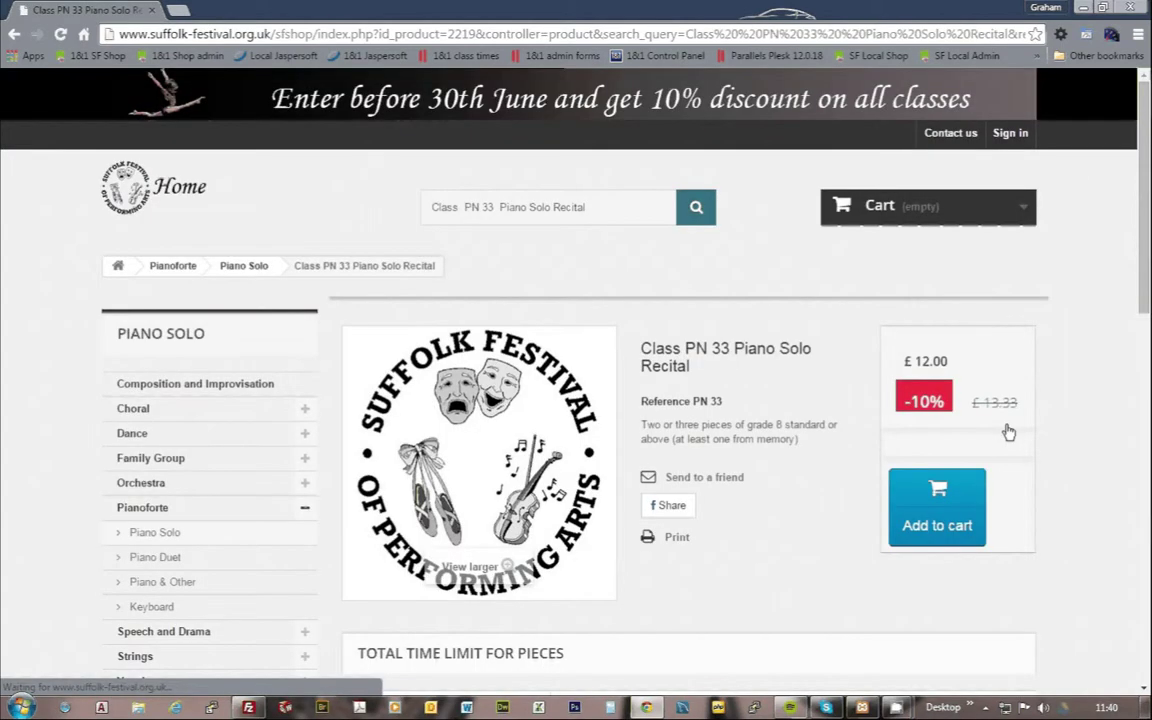
scroll(802, 419, down, 7)
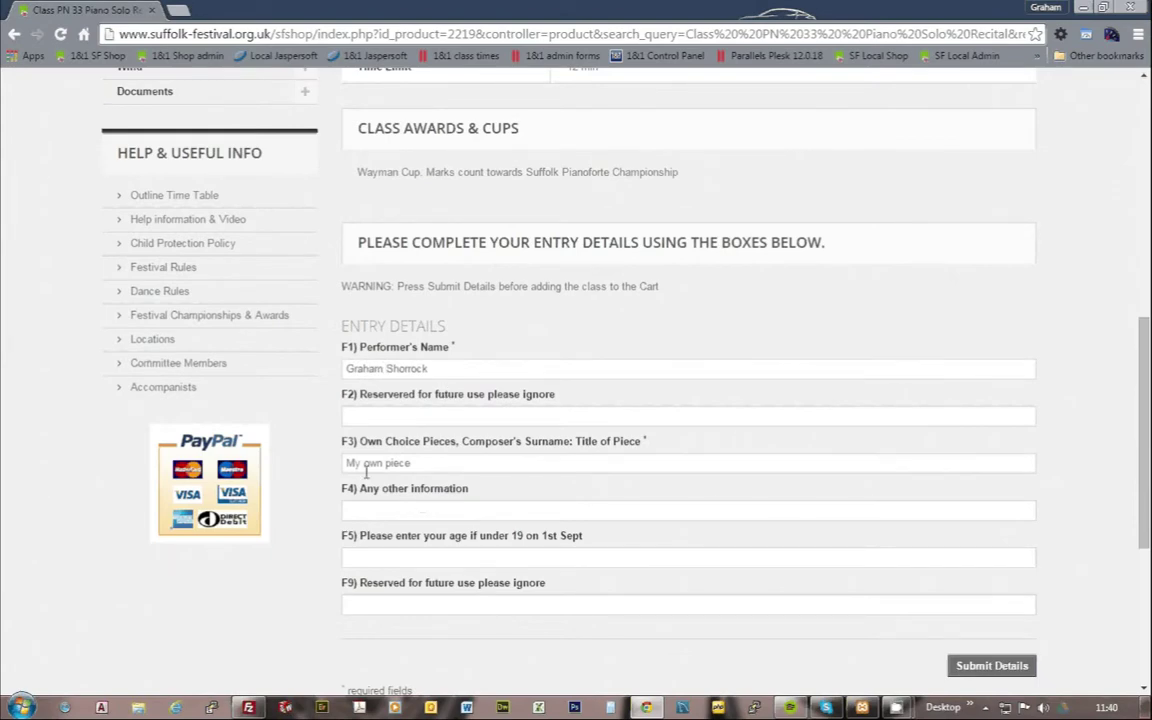
scroll(920, 386, up, 3)
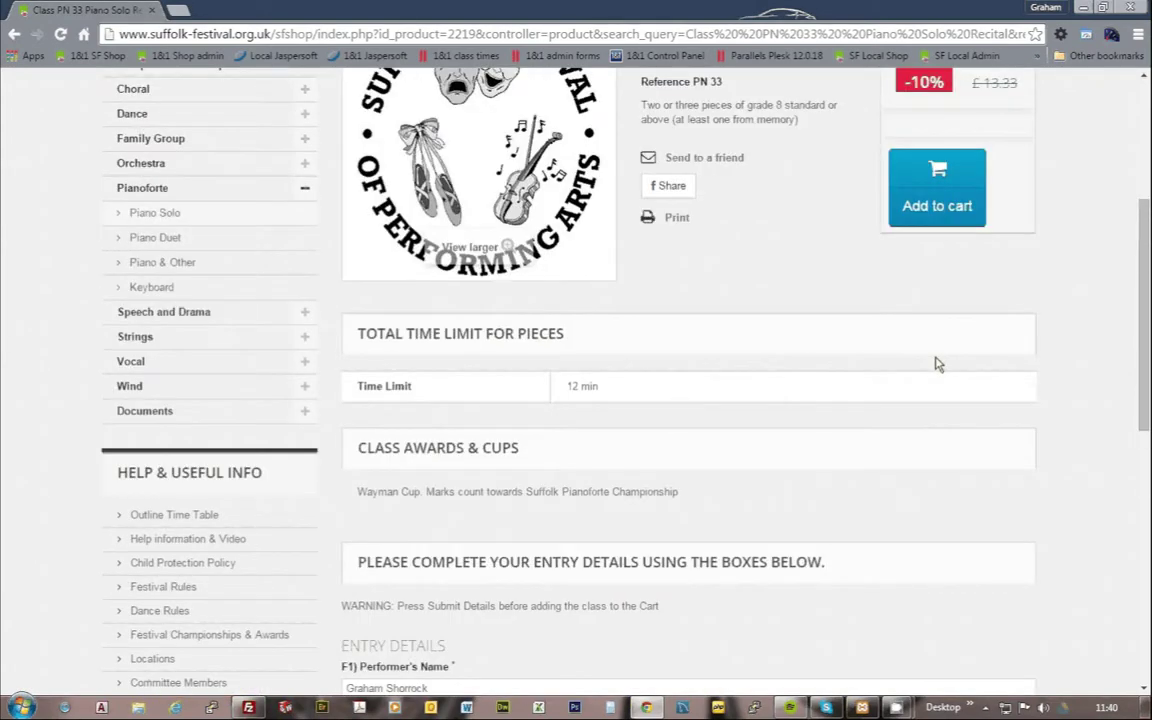
click(959, 210)
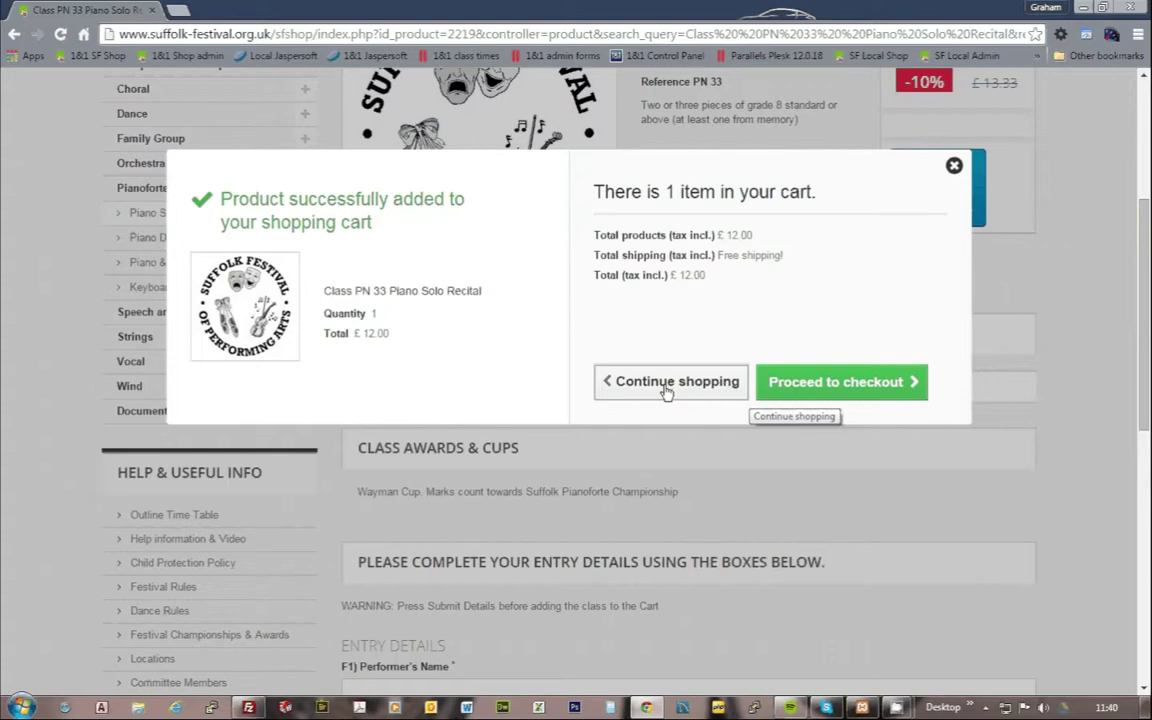
Step: Proceed to checkout and review the £12.00 cart summary for Class PN 33
click(868, 388)
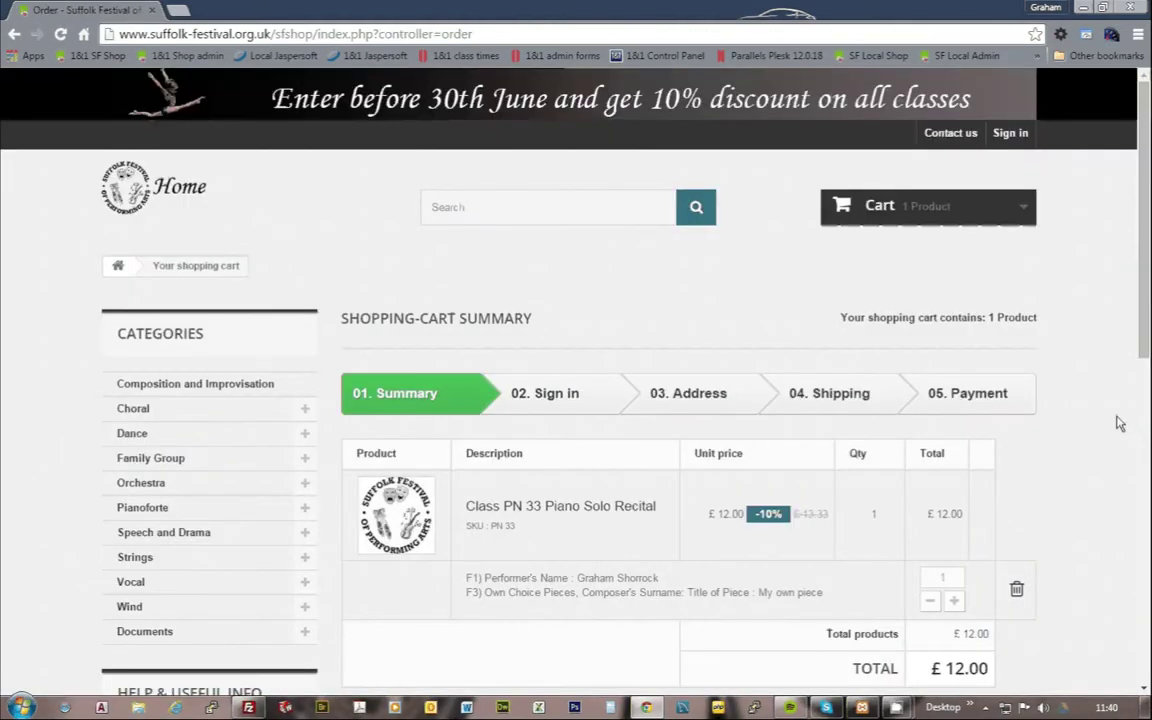
scroll(1040, 466, down, 2)
scroll(1040, 466, down, 1)
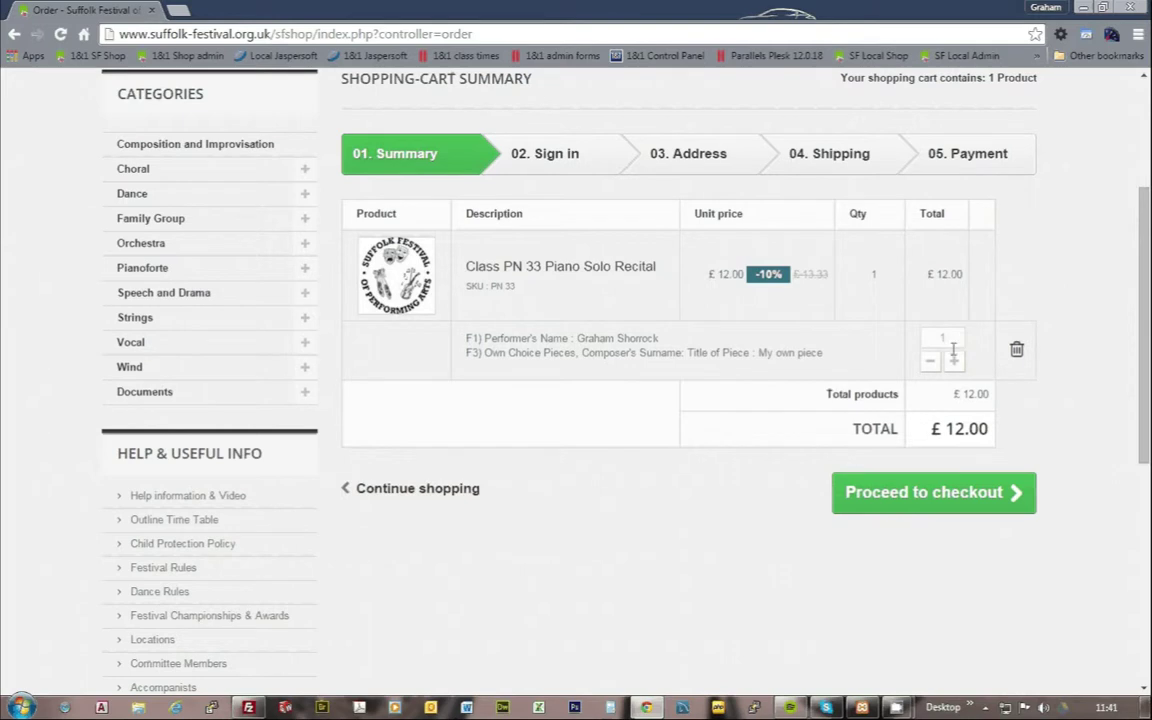
Step: Continue past the cart summary and start a new account with the customer's e-mail address
click(963, 502)
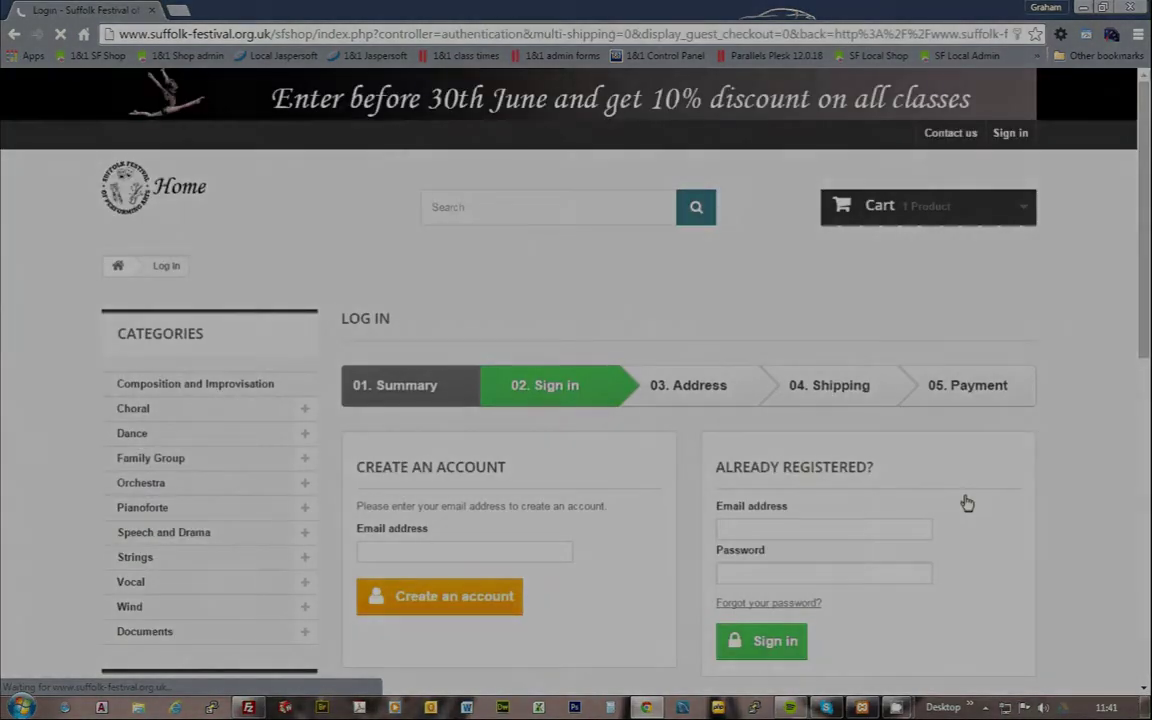
scroll(700, 515, down, 2)
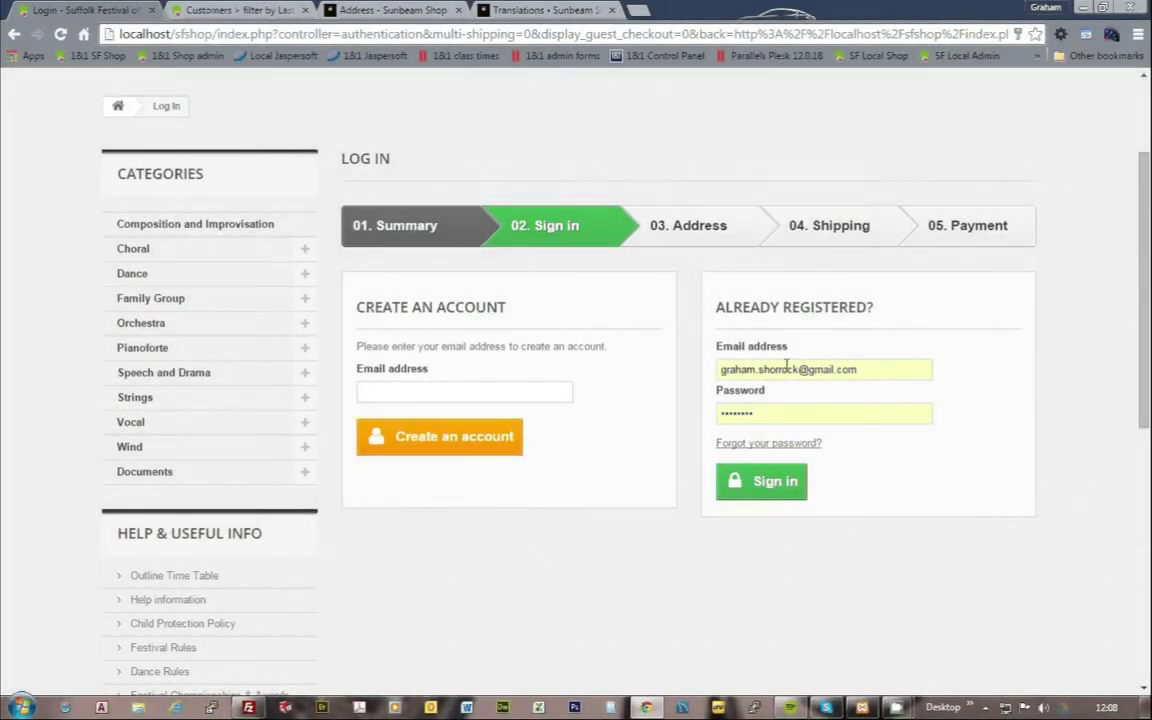
click(406, 391)
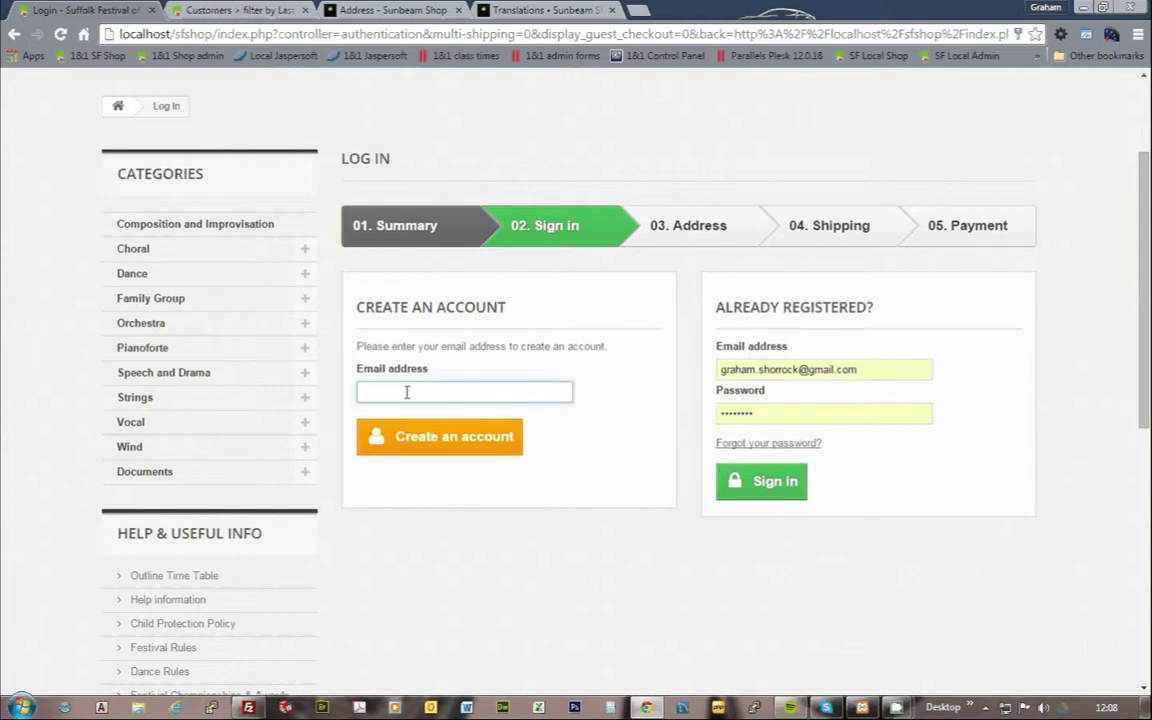
click(470, 438)
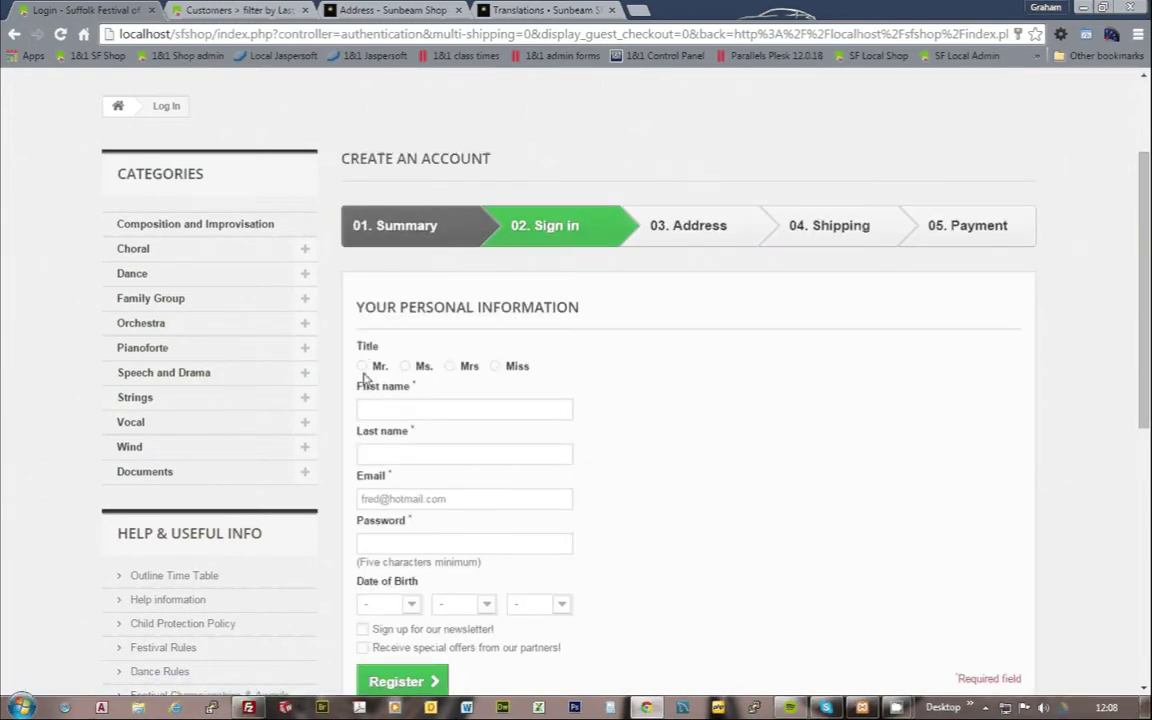
Step: Select title Mr. and enter the customer's first and last name, fixing a first-name typo
click(362, 366)
click(366, 409)
key(Escape)
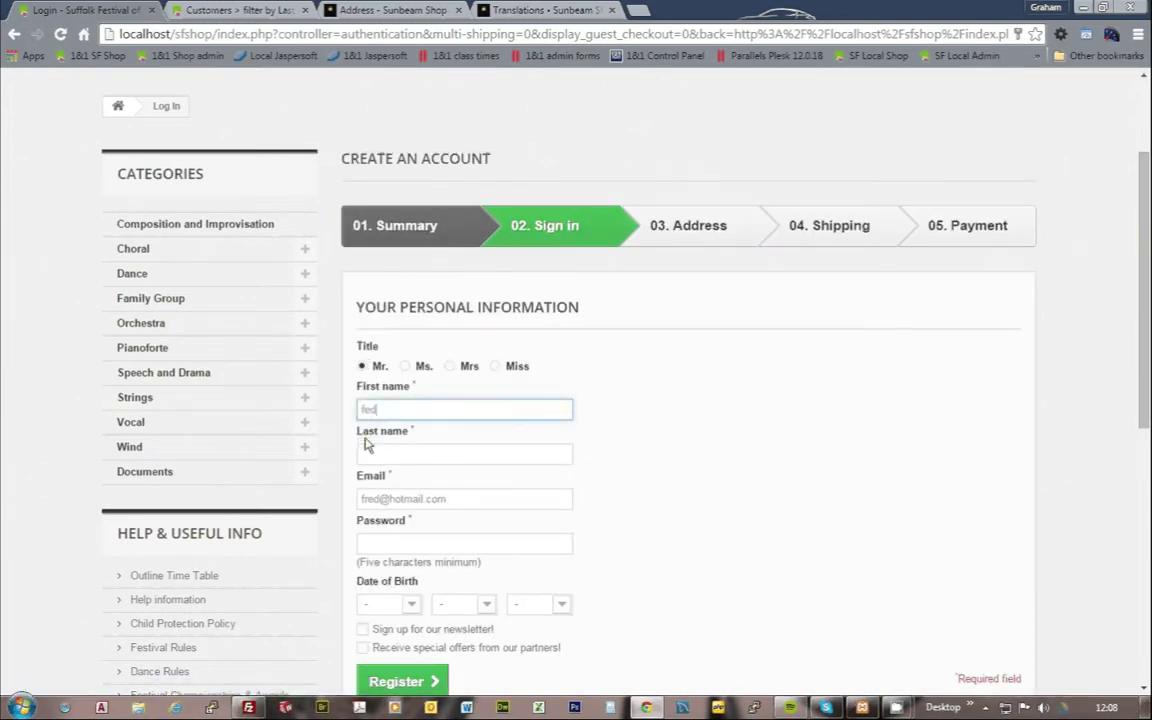
key(Down)
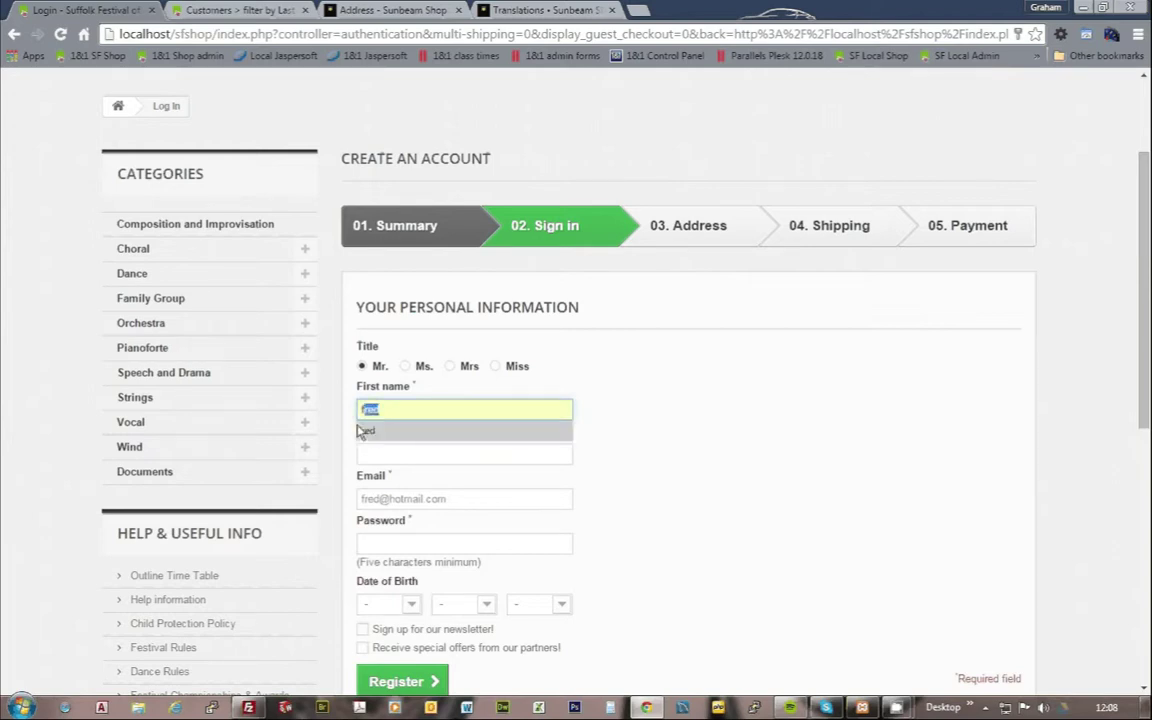
key(Escape)
text(red)
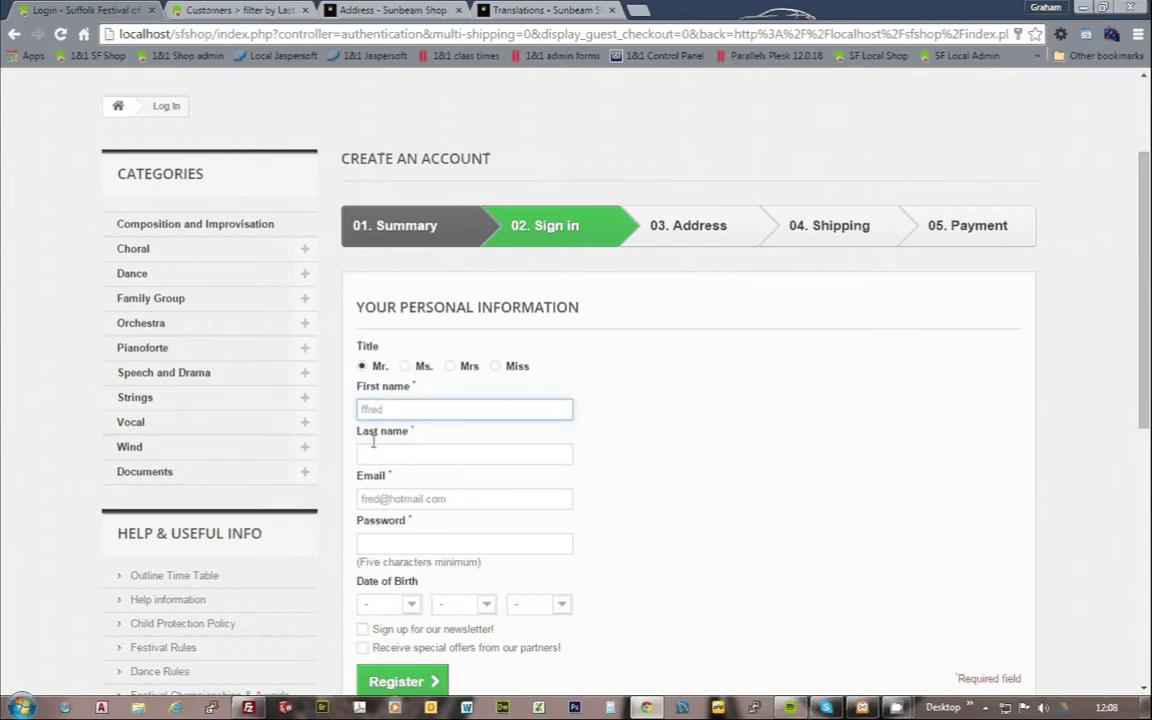
click(365, 407)
key(Tab)
click(370, 410)
key(BackSpace)
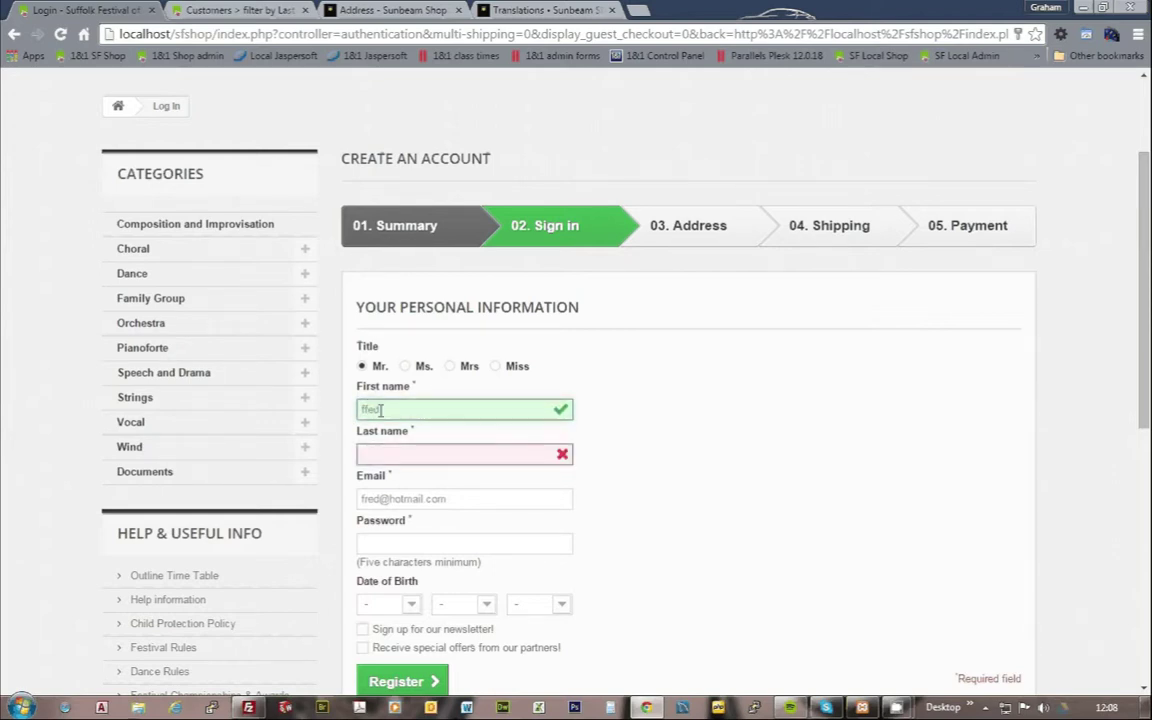
click(370, 452)
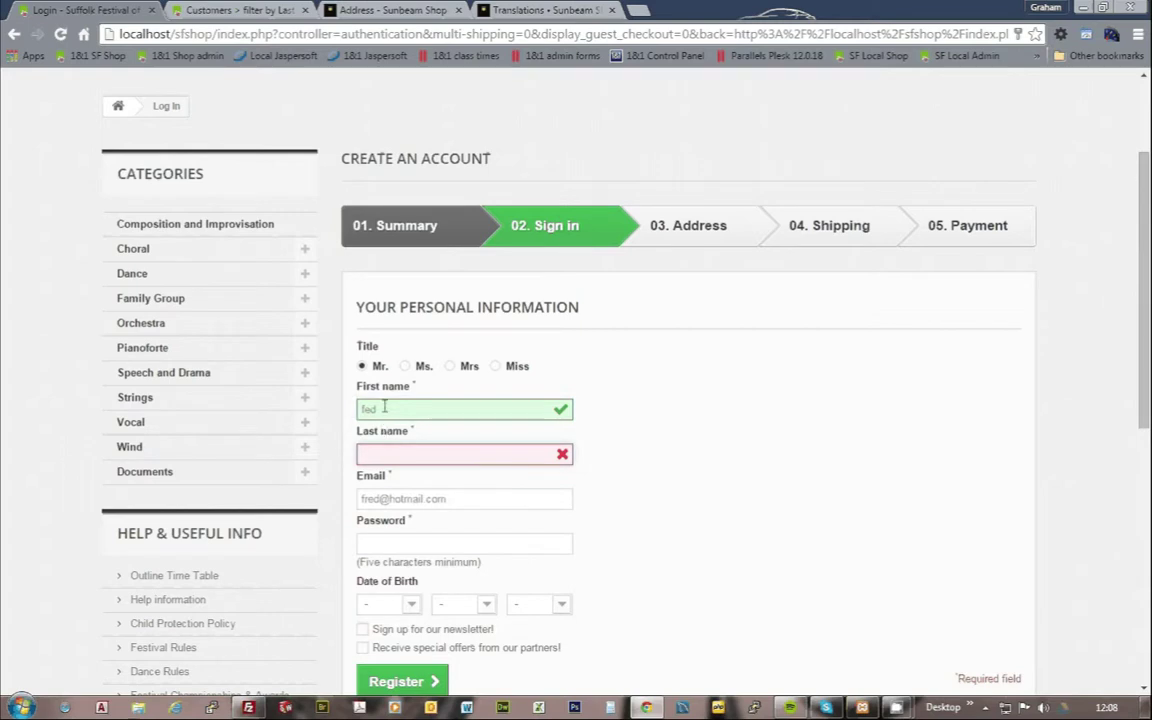
drag(380, 409, 352, 411)
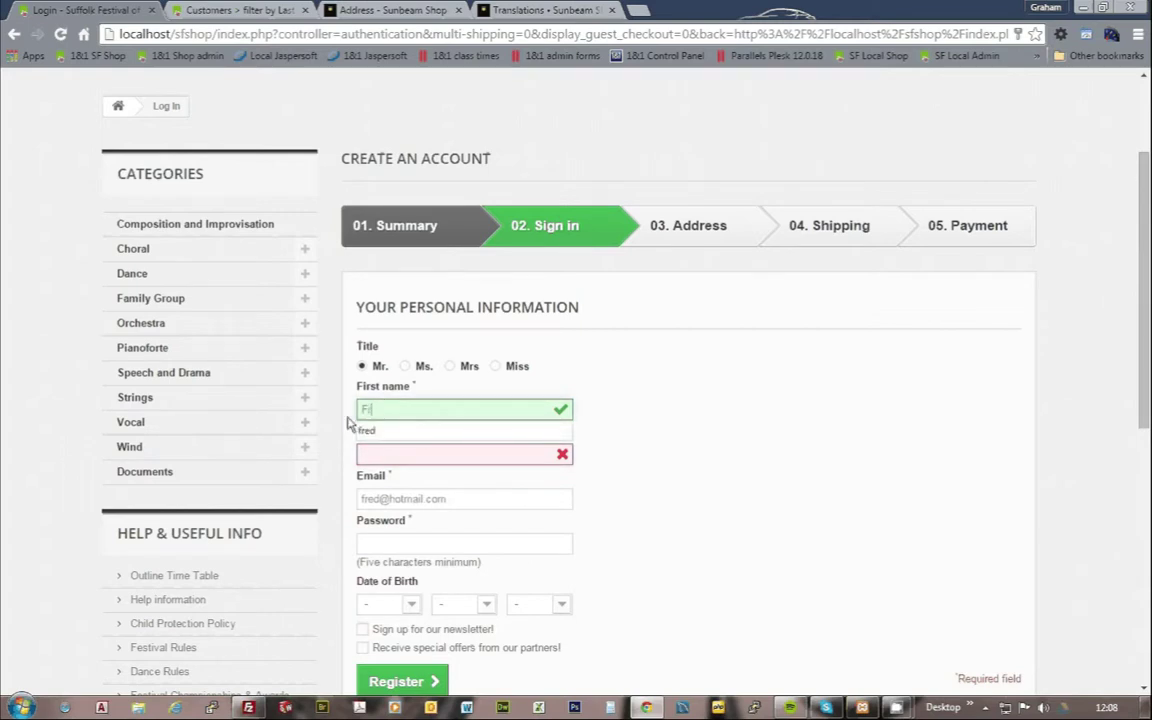
click(373, 455)
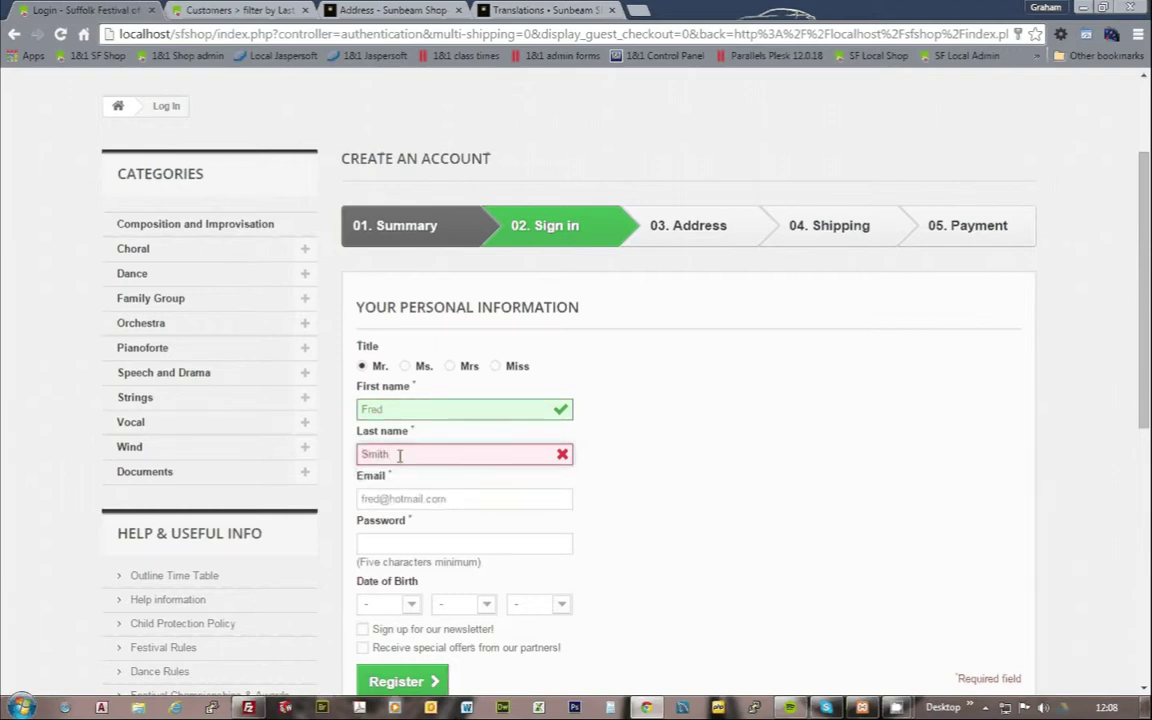
scroll(480, 470, down, 1)
Step: Set the account password, tick newsletter and partner special offers, and register
click(435, 463)
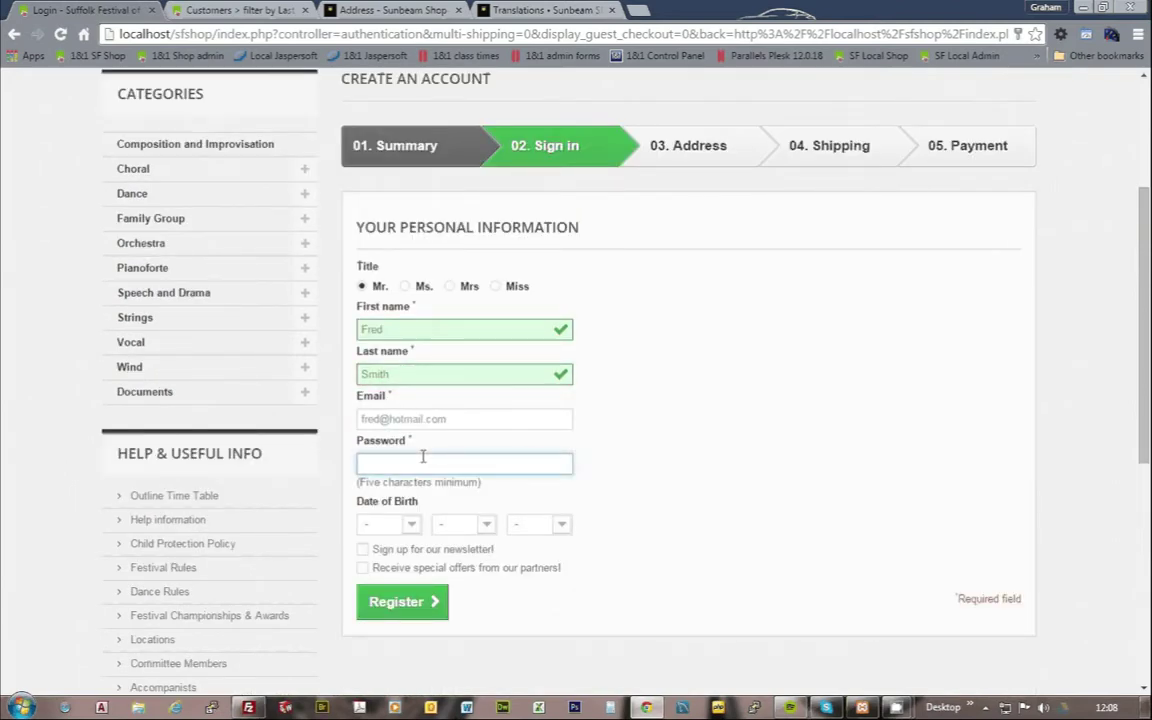
text(12345678)
click(364, 550)
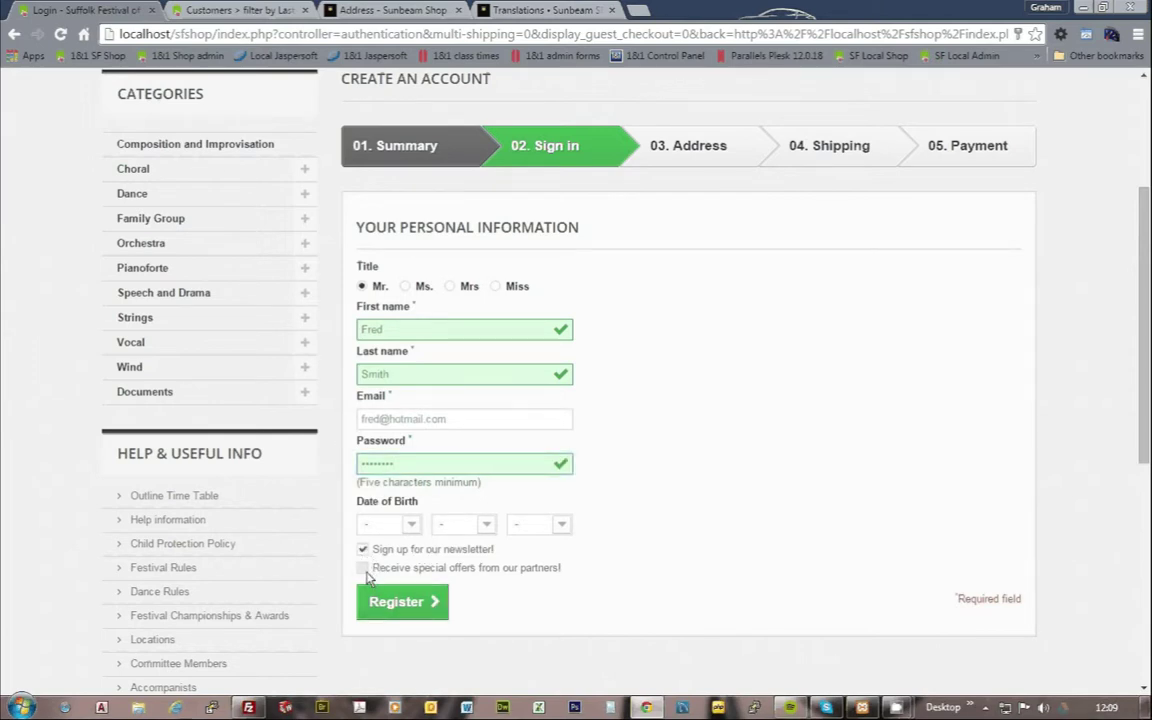
click(364, 568)
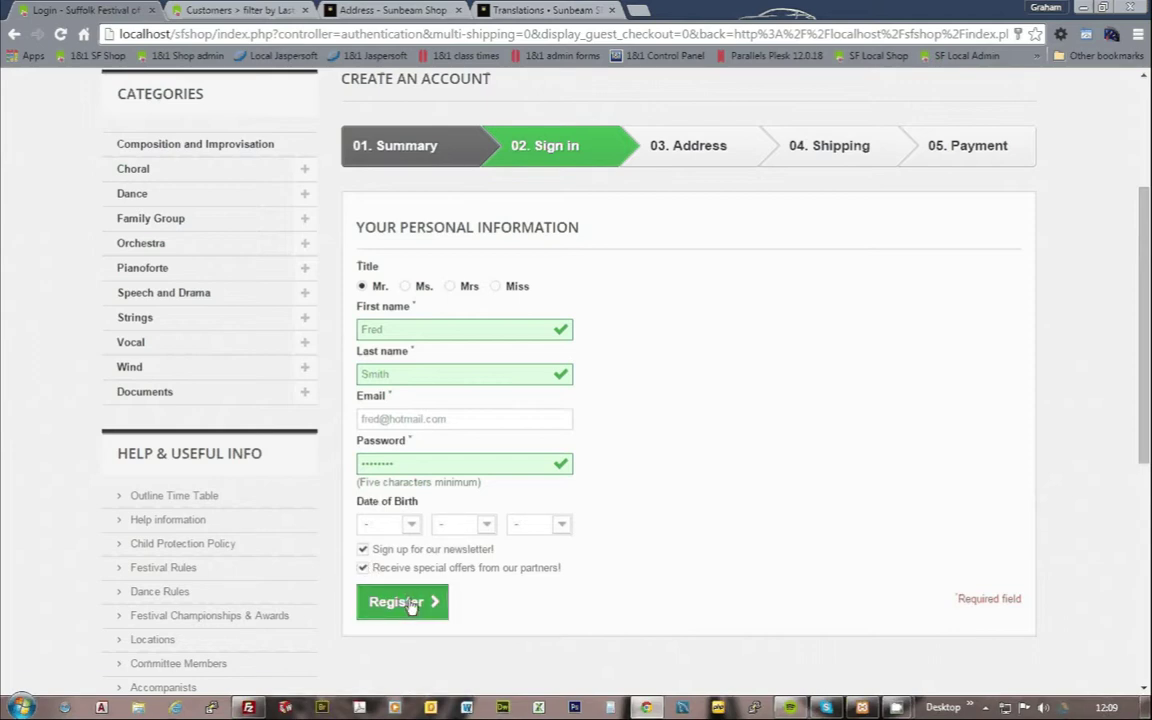
click(410, 604)
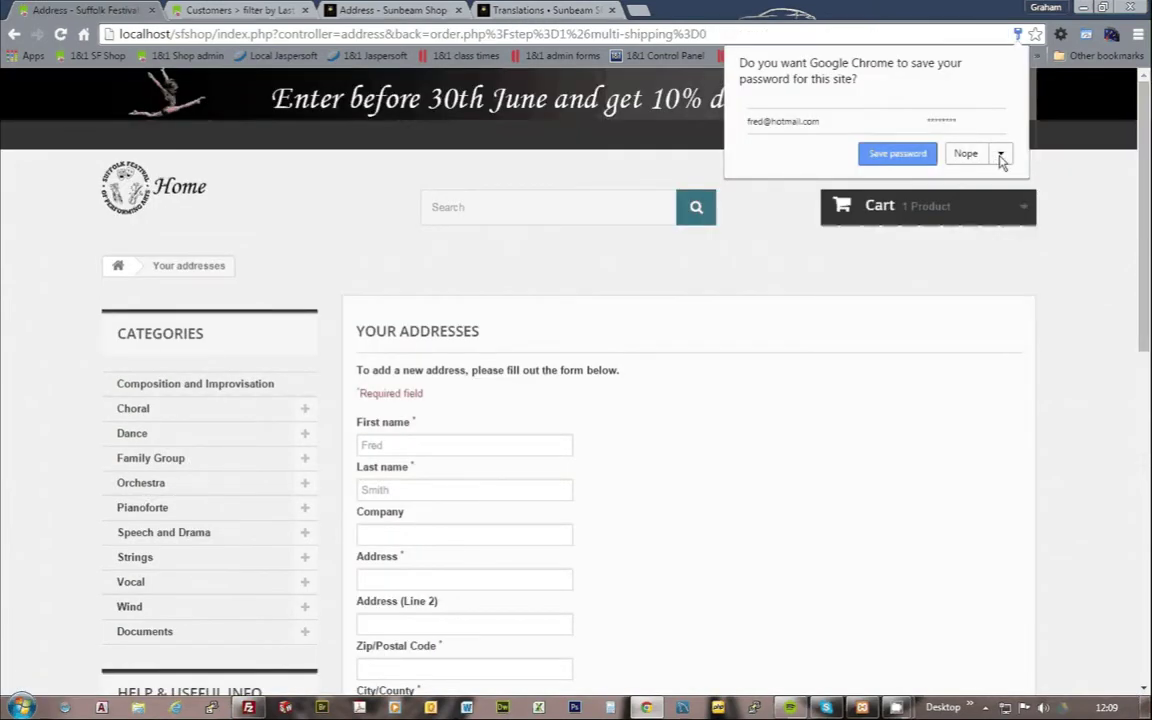
Step: Decline saving the password, then enter the street address and postcode and autofill the city
click(965, 154)
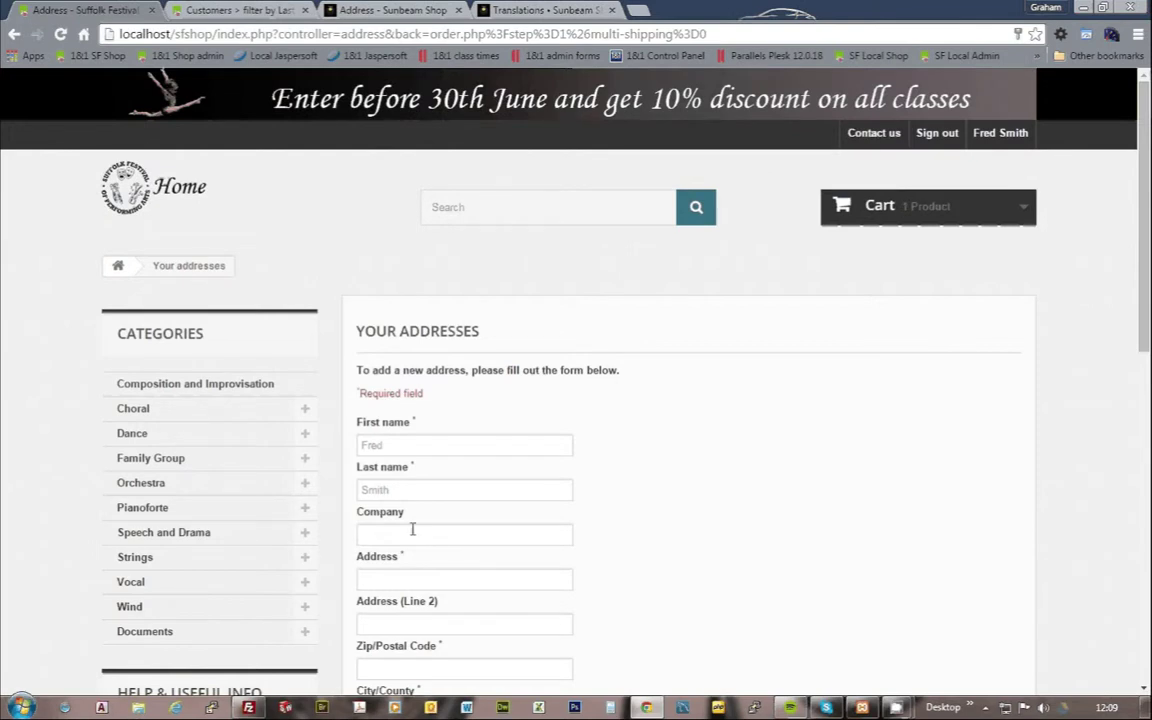
scroll(548, 608, down, 2)
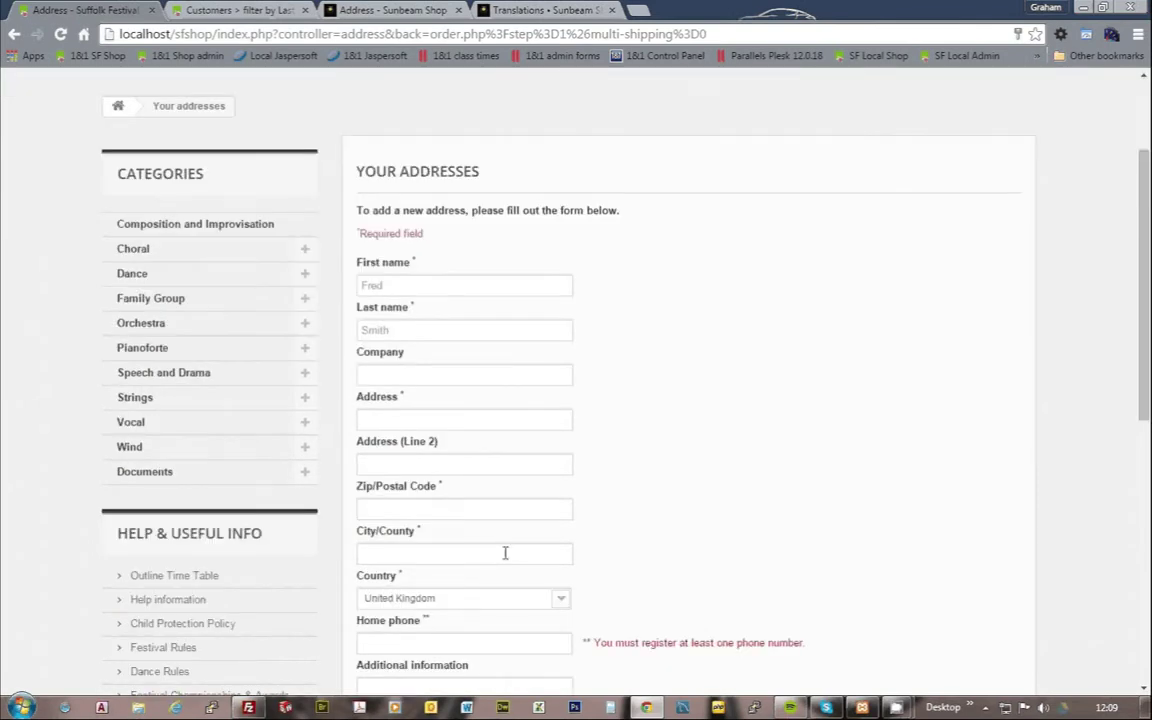
click(399, 419)
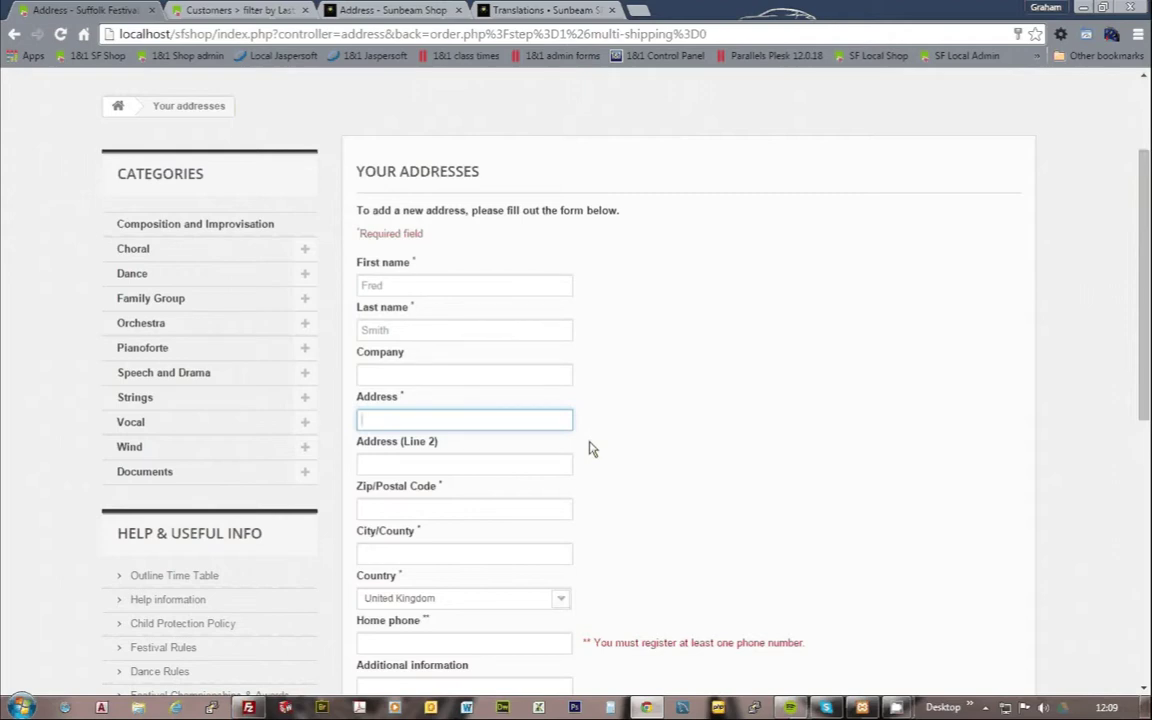
click(397, 509)
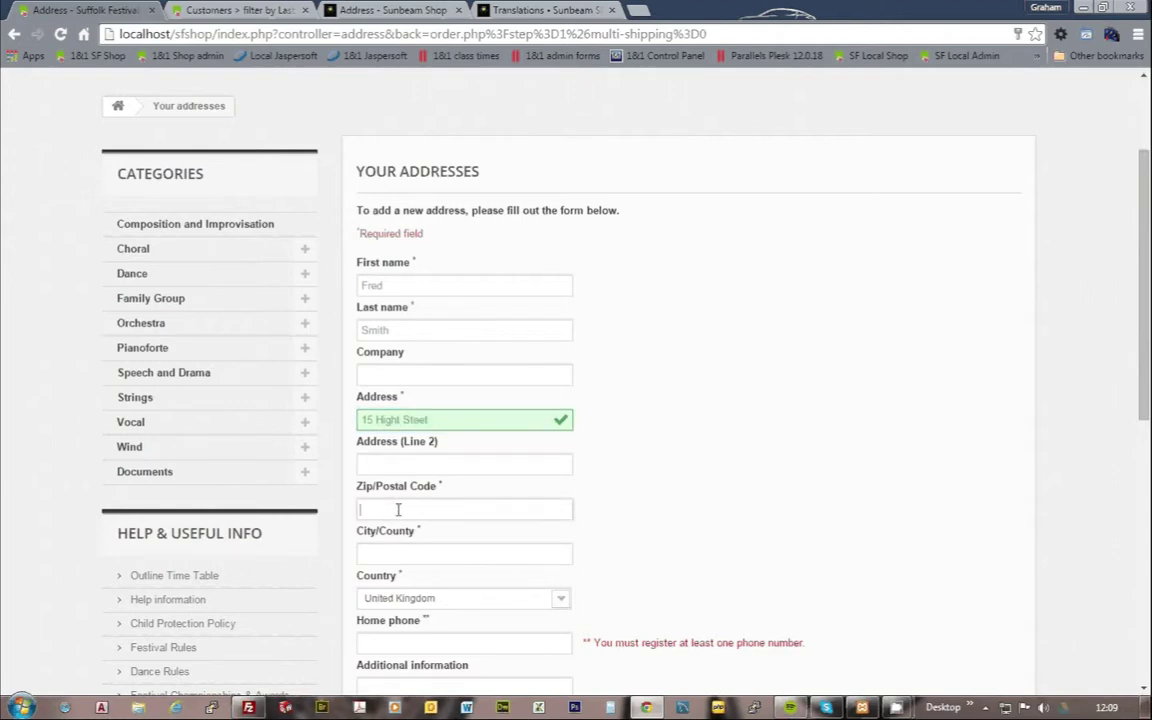
text(IP20)
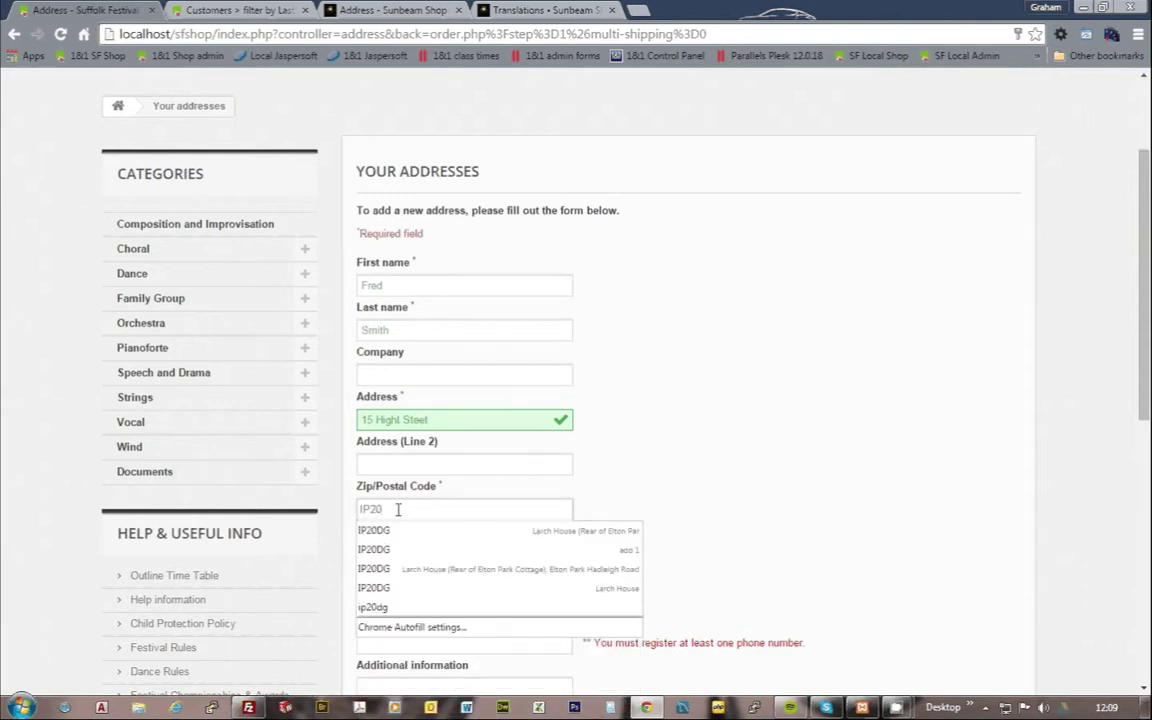
text(DG)
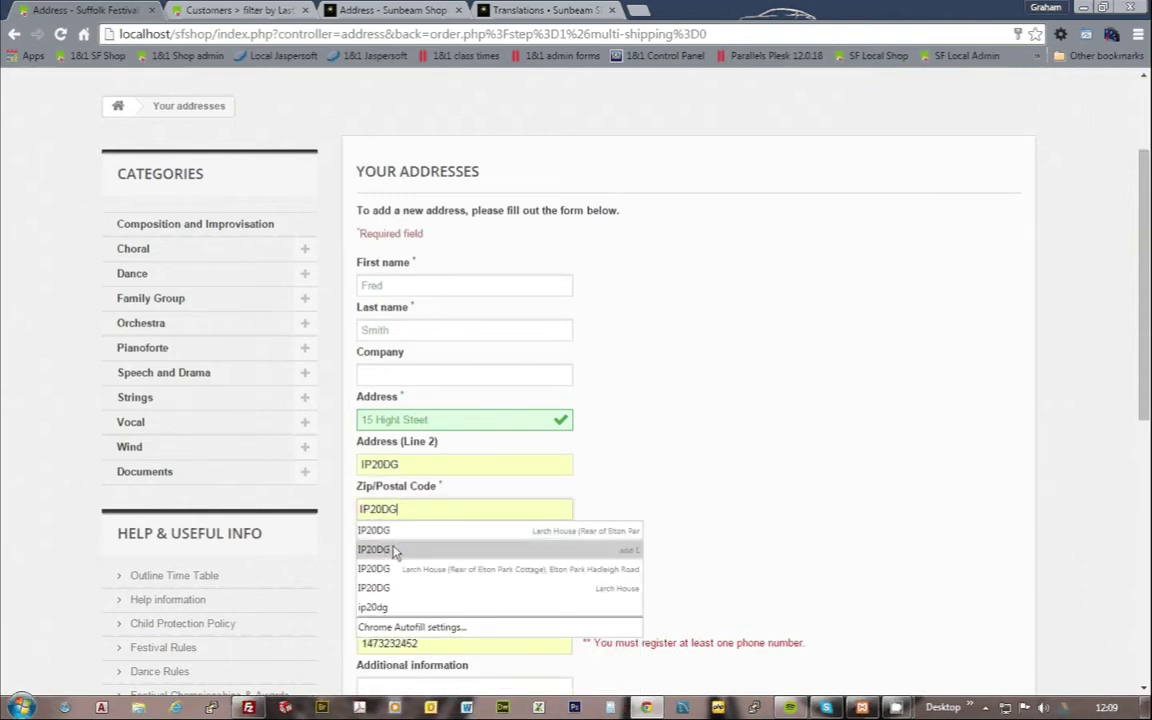
click(393, 550)
scroll(694, 553, down, 4)
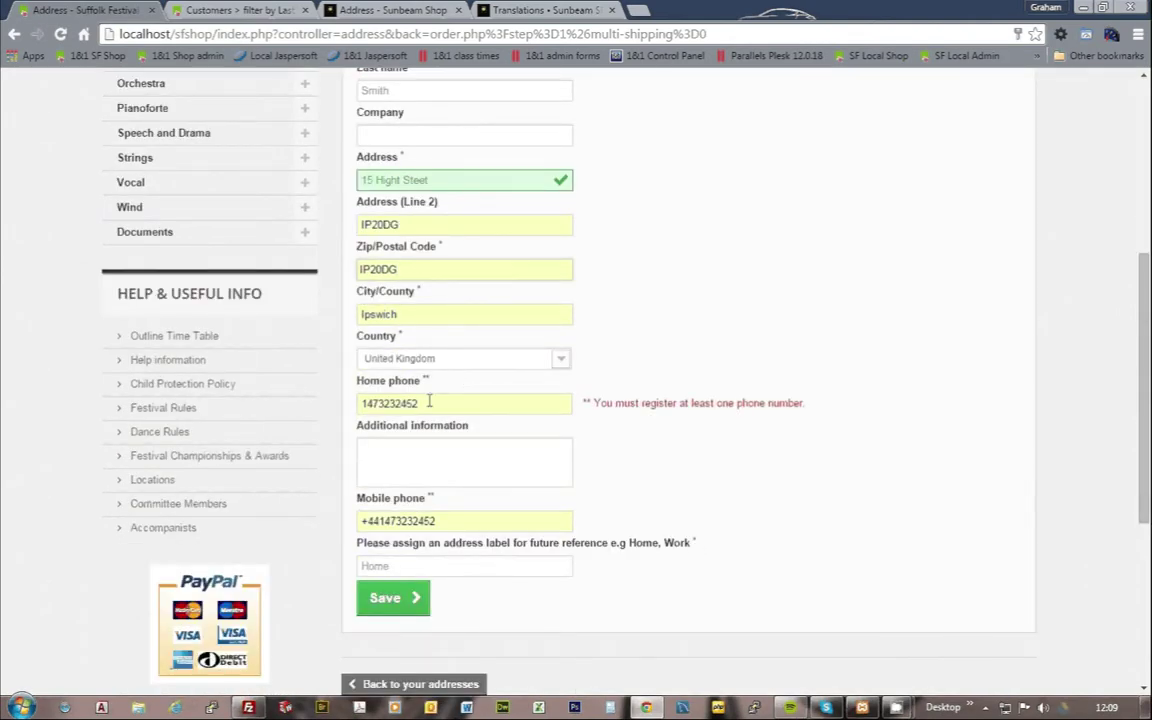
Step: Replace the home phone number and enter the full mobile phone number
drag(429, 402, 277, 422)
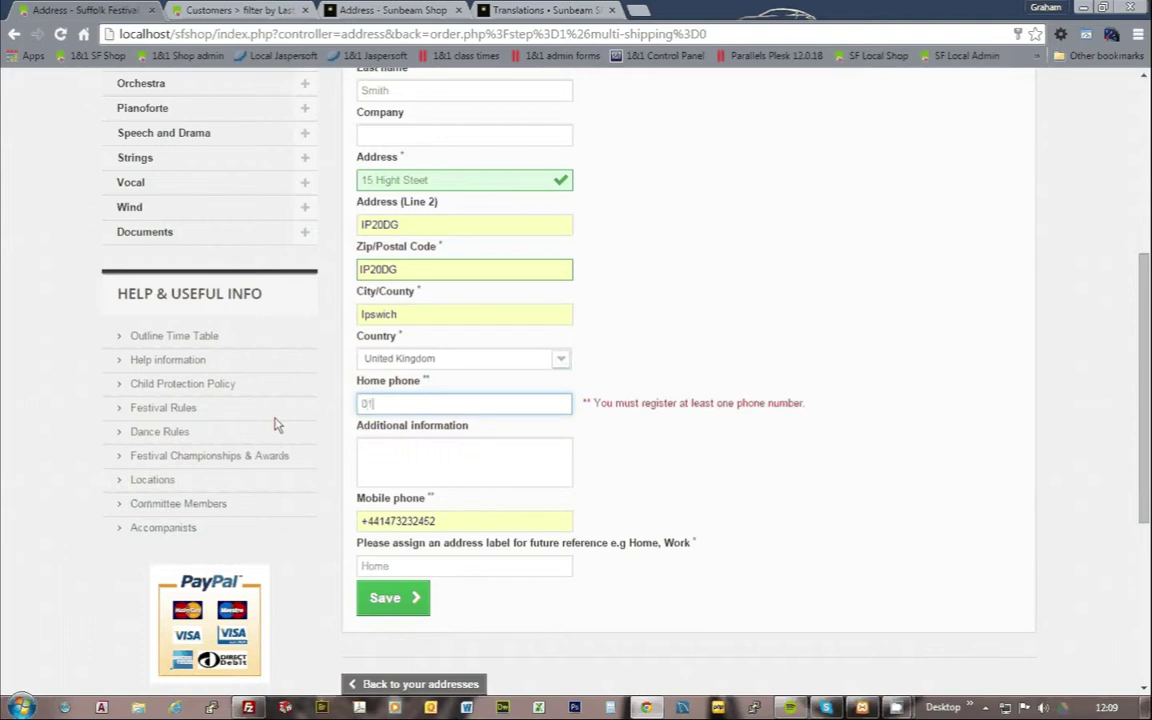
key(Tab)
key(Tab)
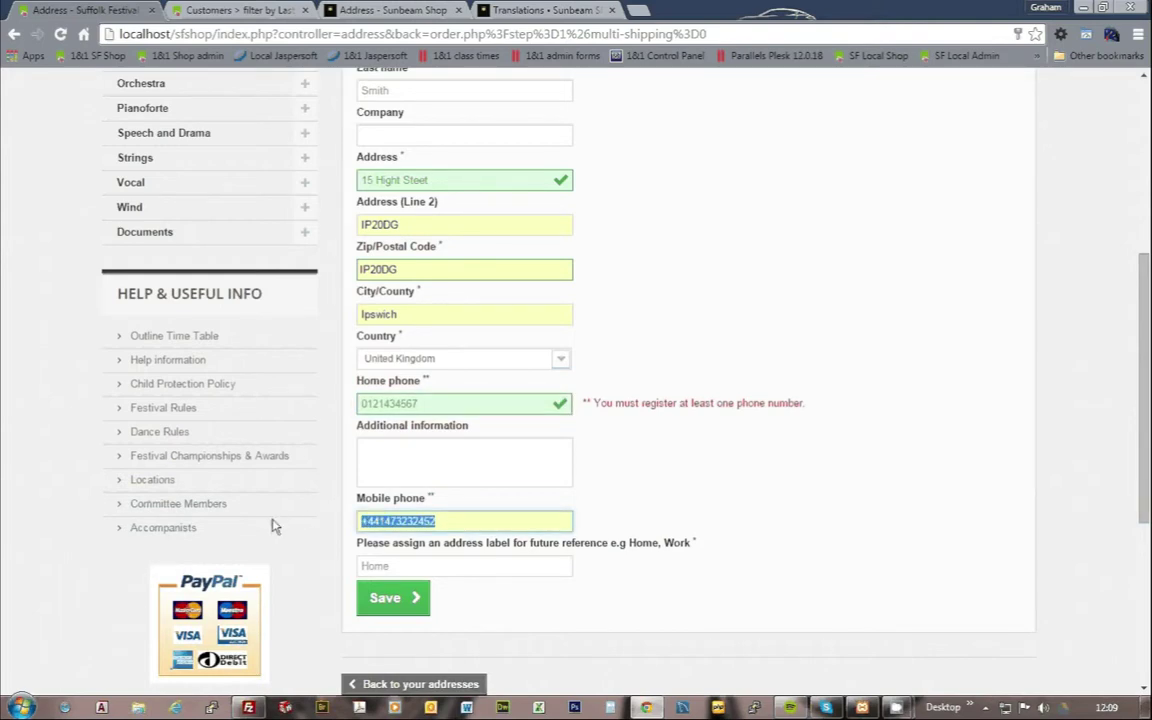
text(4536782)
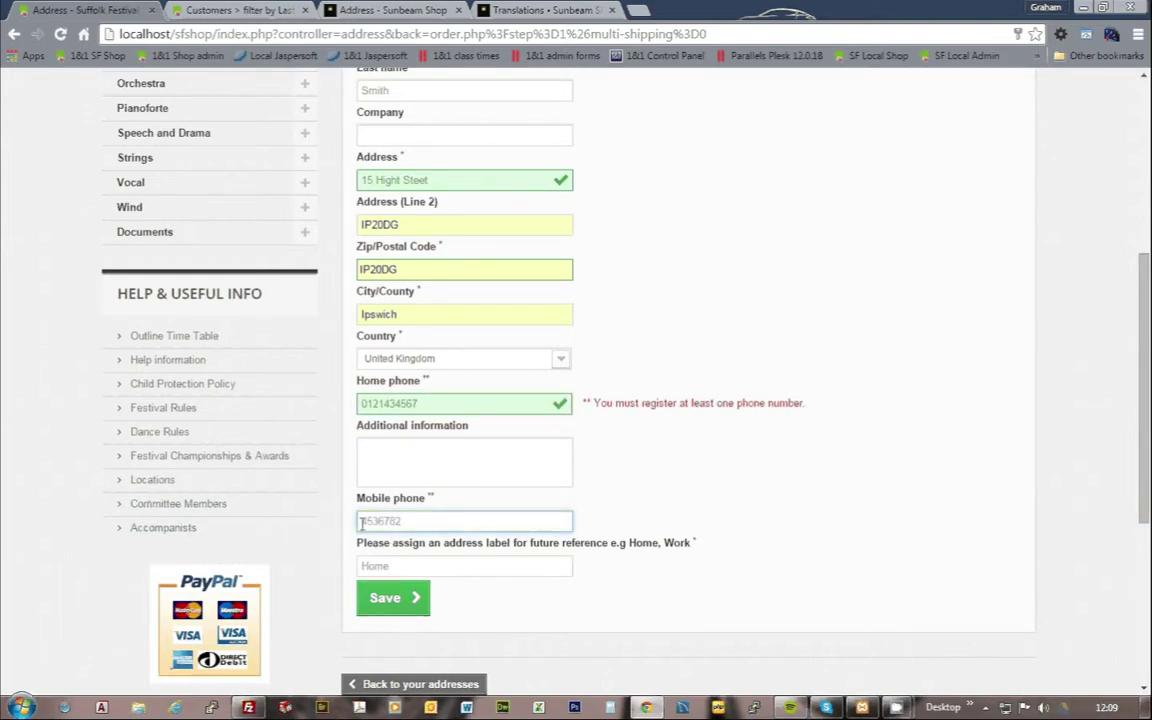
click(362, 521)
text(07742)
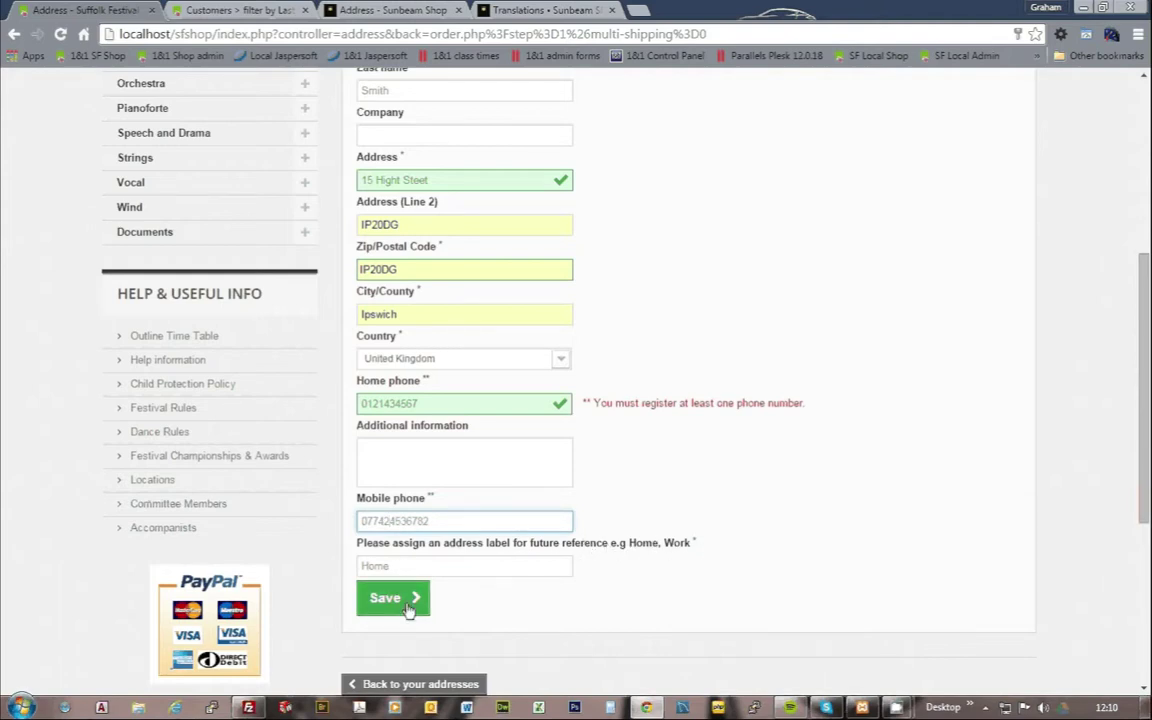
Step: Save the billing address, continue to shipping, accept the Child Protection Policy and proceed
click(408, 610)
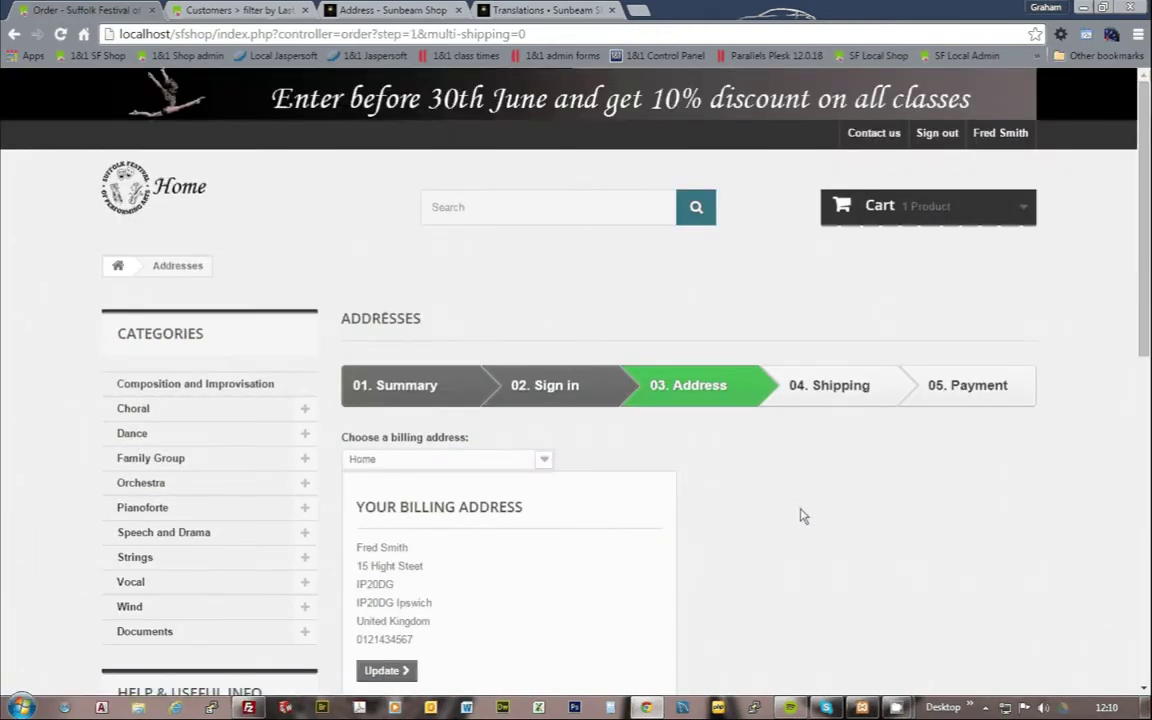
scroll(802, 514, down, 3)
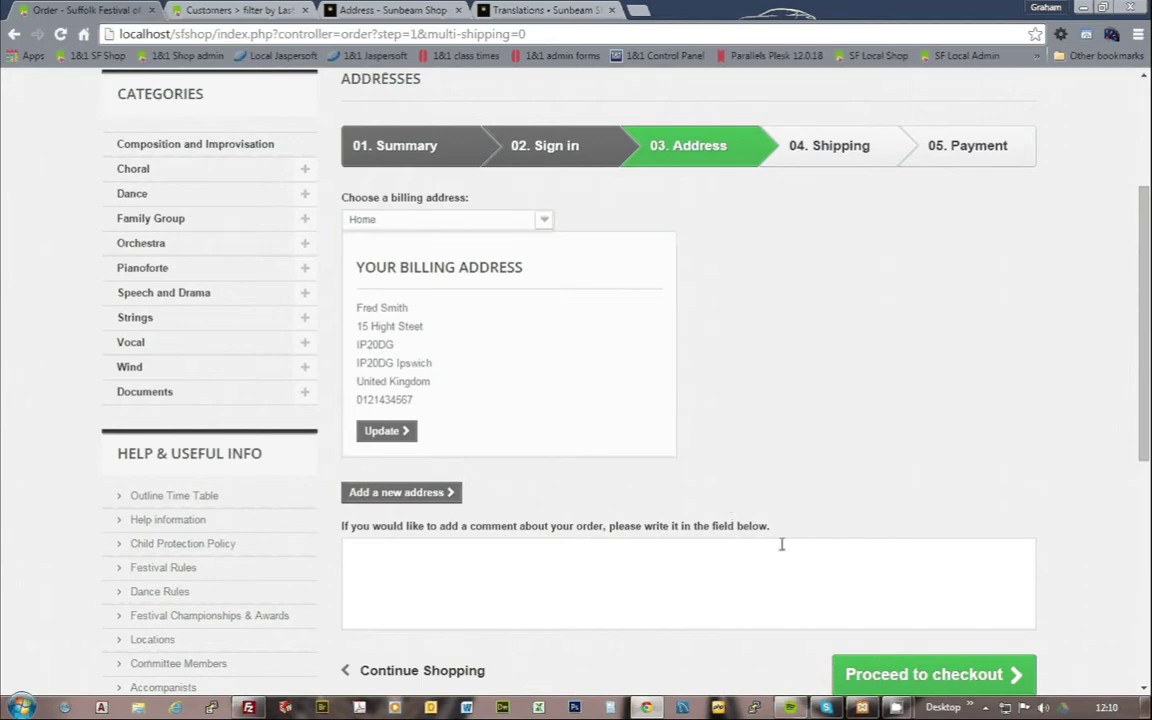
click(944, 680)
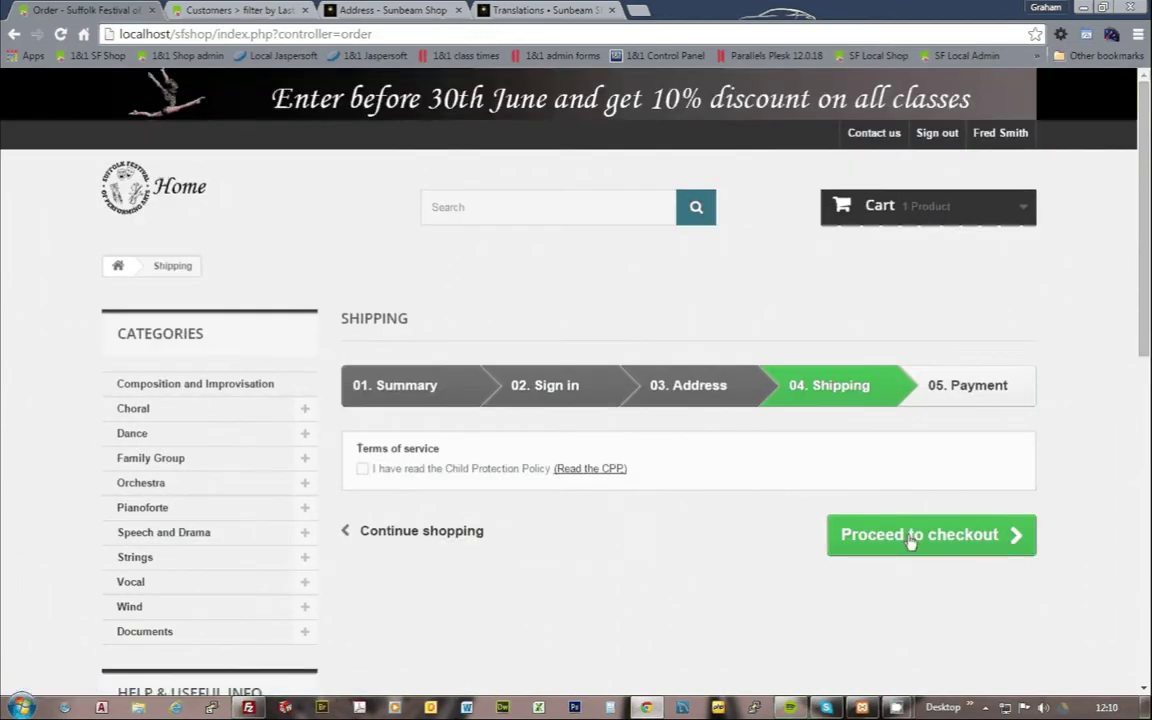
scroll(800, 540, down, 2)
click(362, 309)
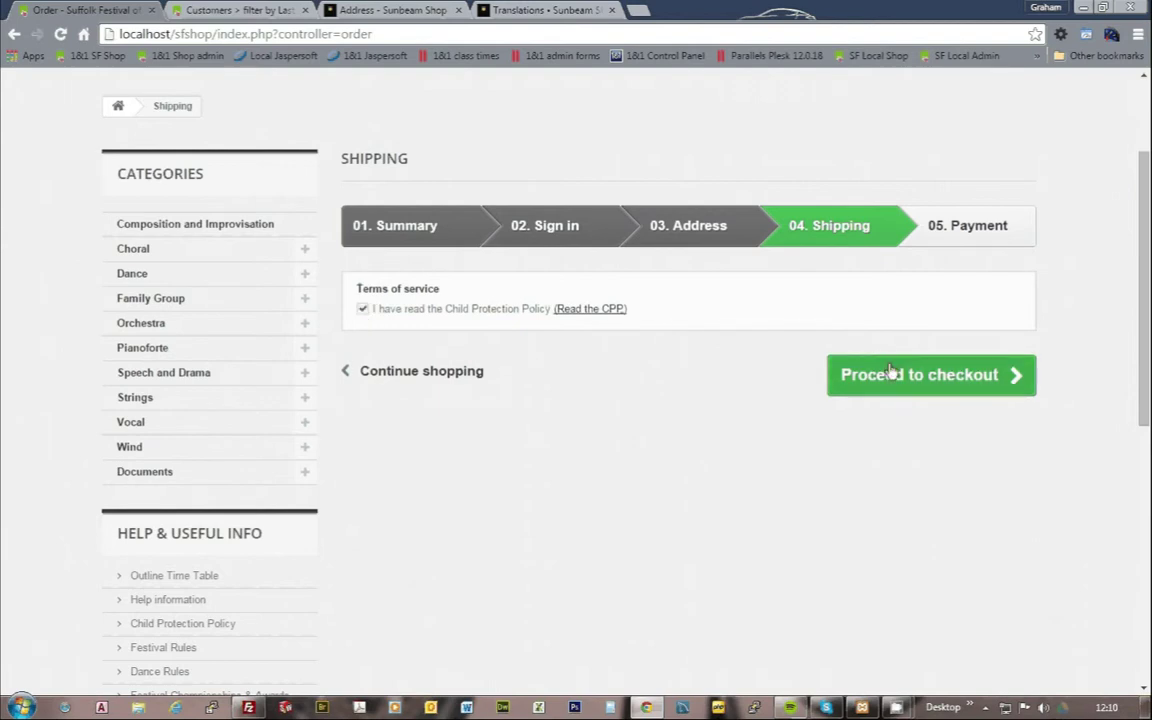
click(969, 386)
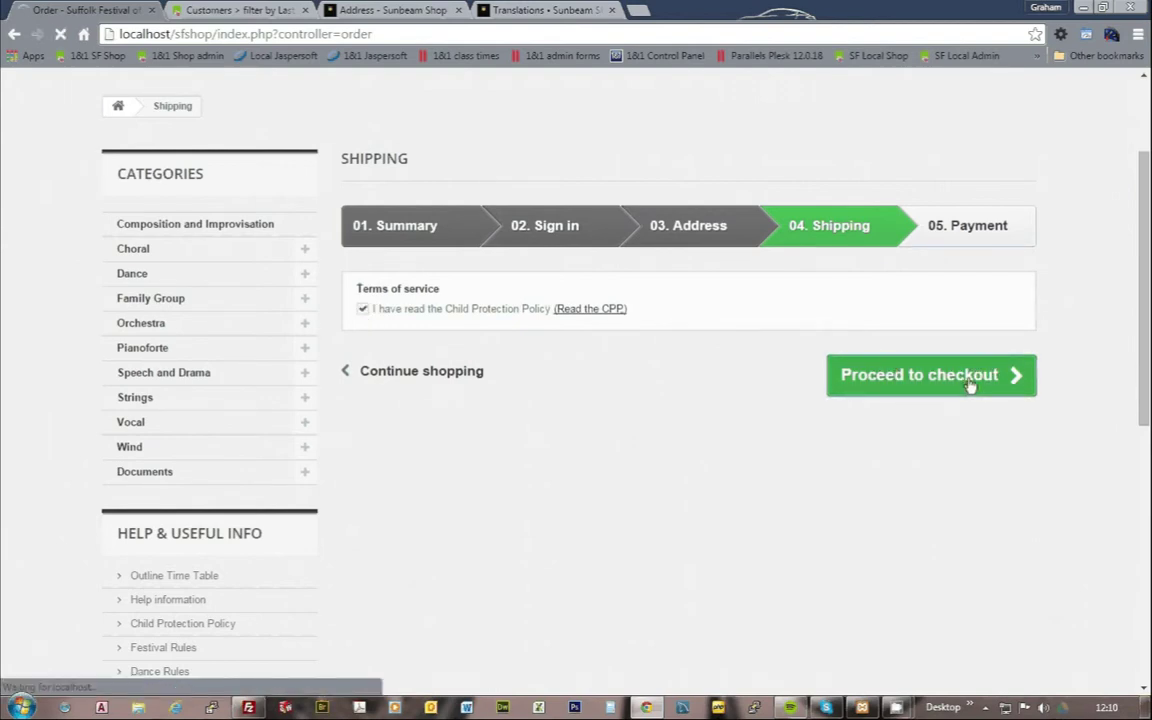
Step: Choose to pay the £12.00 total with card or PayPal account
scroll(1123, 427, down, 3)
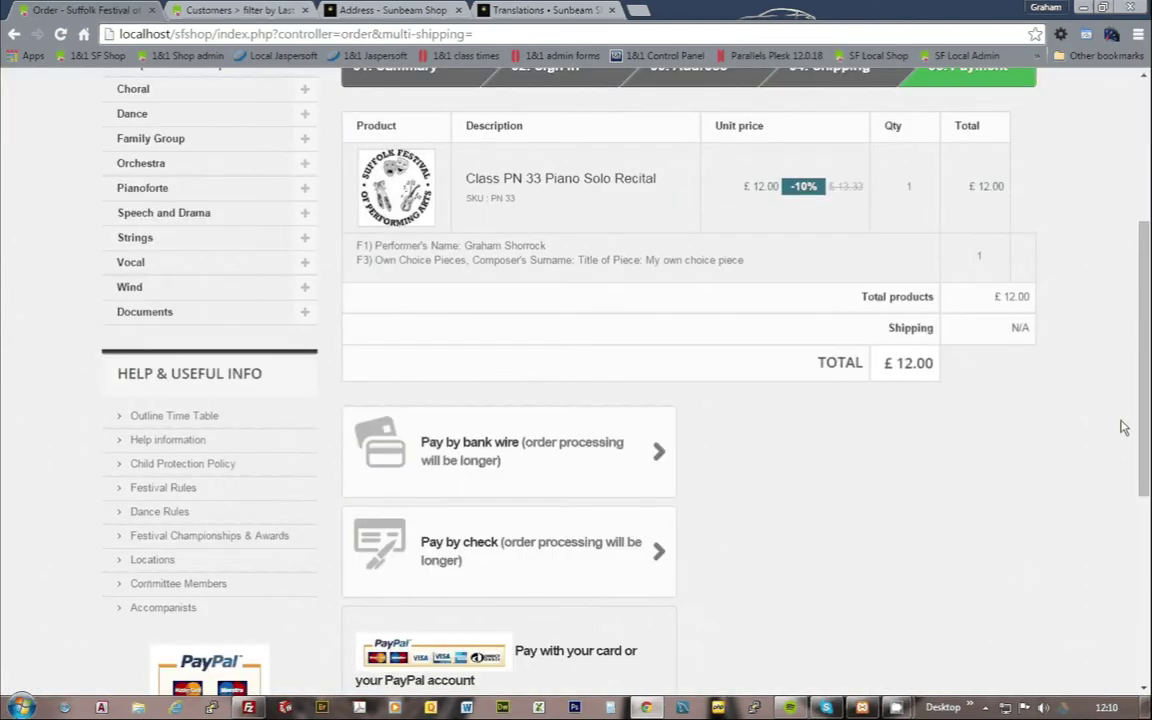
scroll(1123, 427, down, 3)
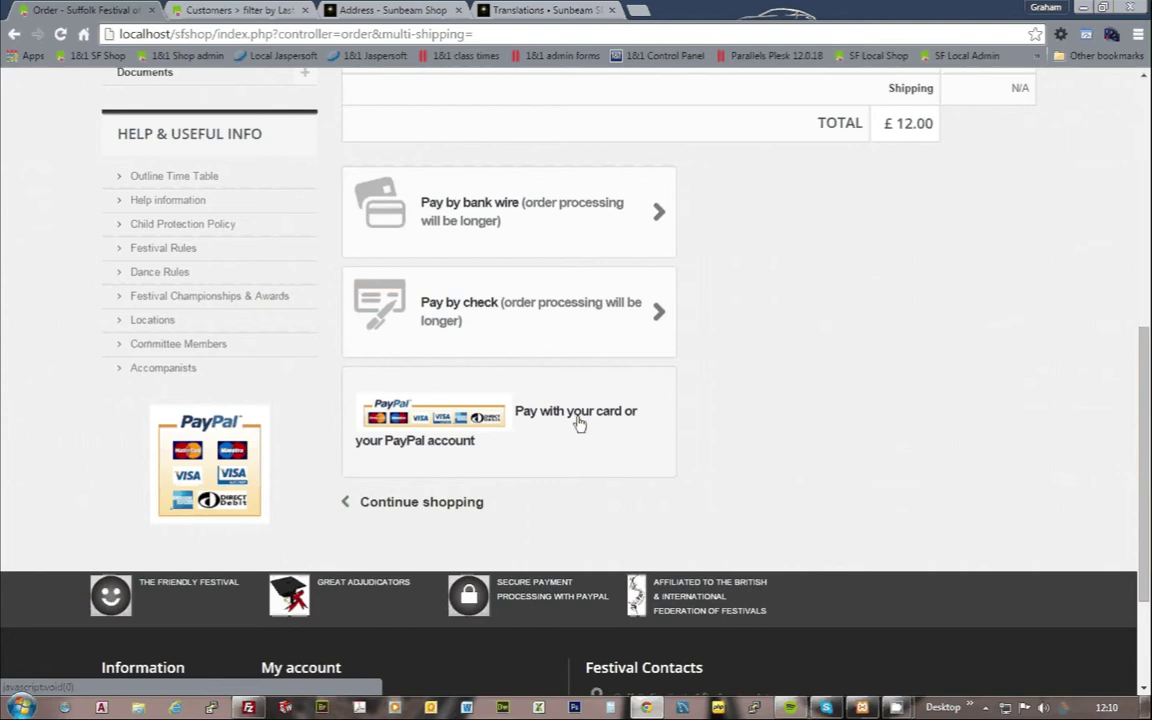
click(433, 427)
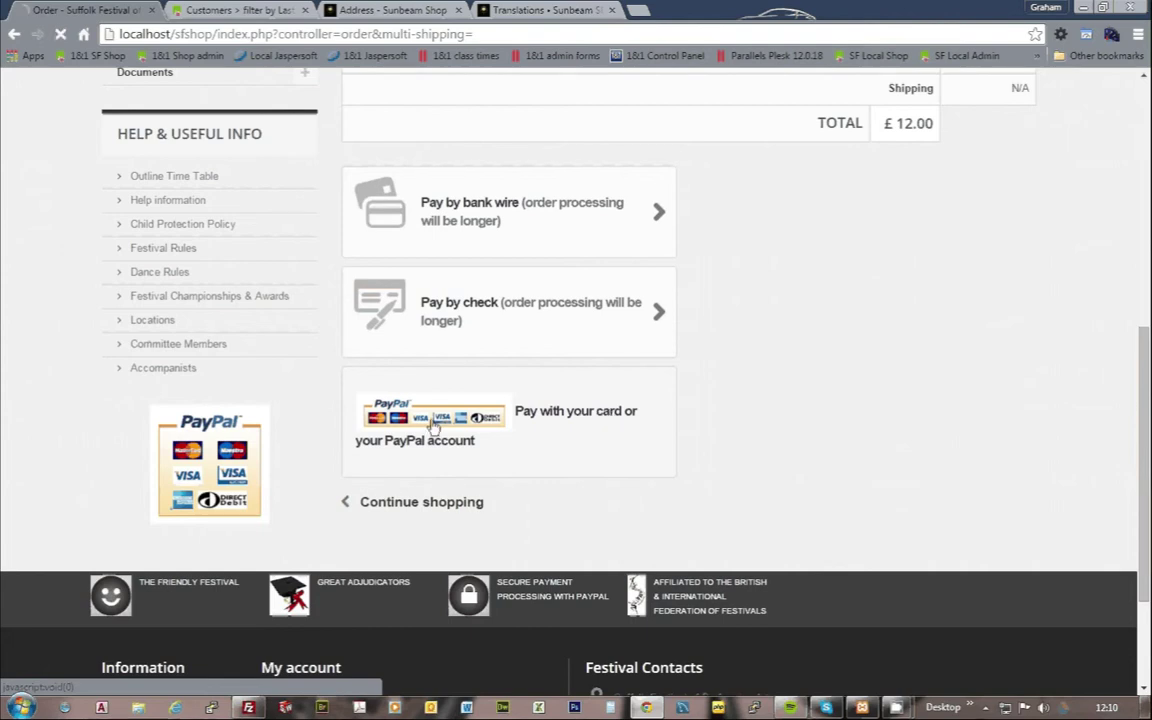